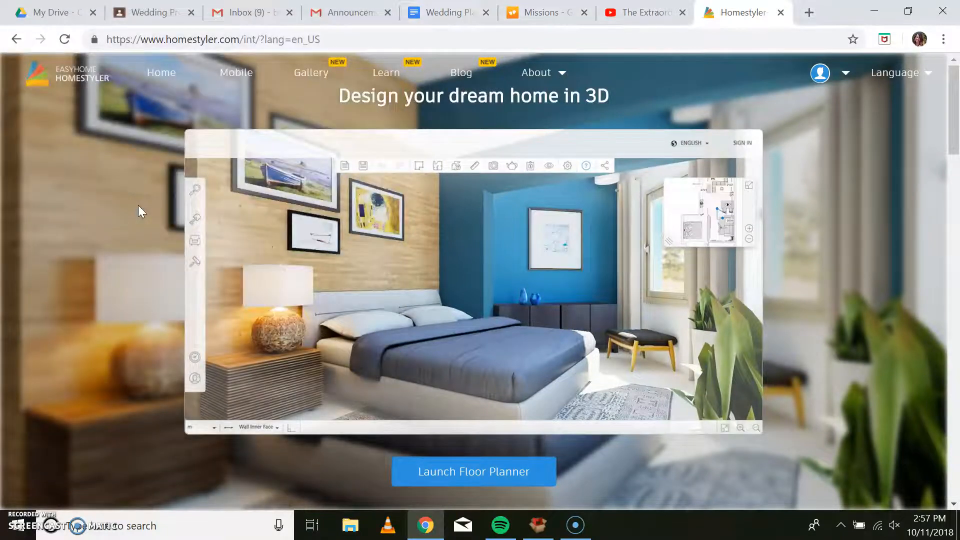
Sign in to Homestyler with the first listed Google account and create a new blank design.
{"action": "left_click", "coordinate": [140, 199]}
{"action": "left_click", "coordinate": [495, 478]}
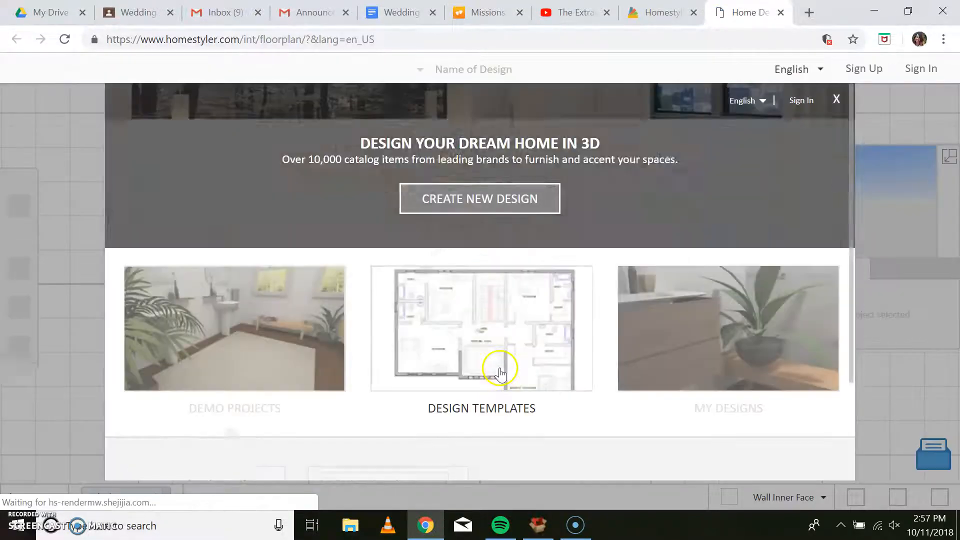
{"action": "left_click", "coordinate": [482, 200]}
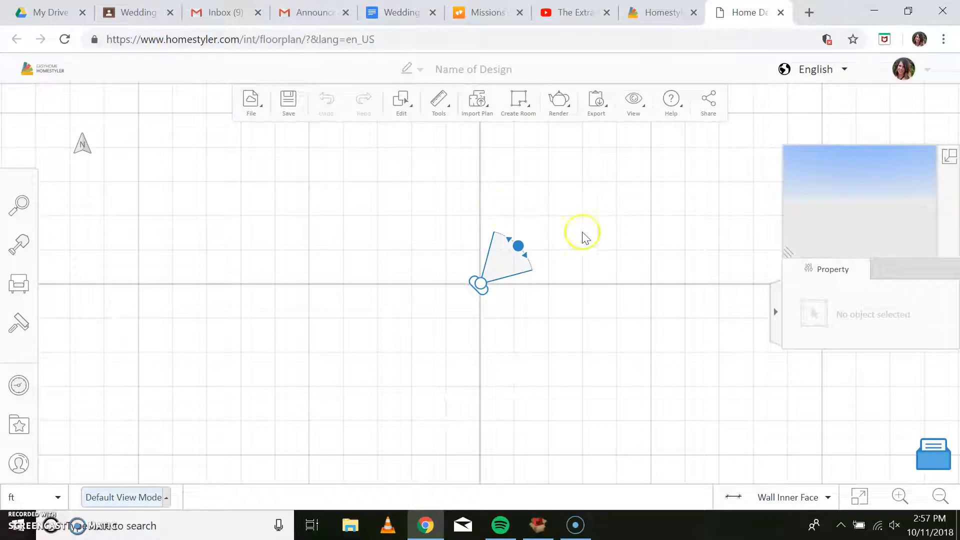
Draw a first rectangular room about 16' 2" wide and 15' 8" deep with Draw Room.
{"action": "scroll", "coordinate": [605, 241], "scroll_direction": "down", "scroll_amount": 1}
{"action": "scroll", "coordinate": [590, 243], "scroll_direction": "down", "scroll_amount": 2}
{"action": "scroll", "coordinate": [592, 243], "scroll_direction": "down", "scroll_amount": 1}
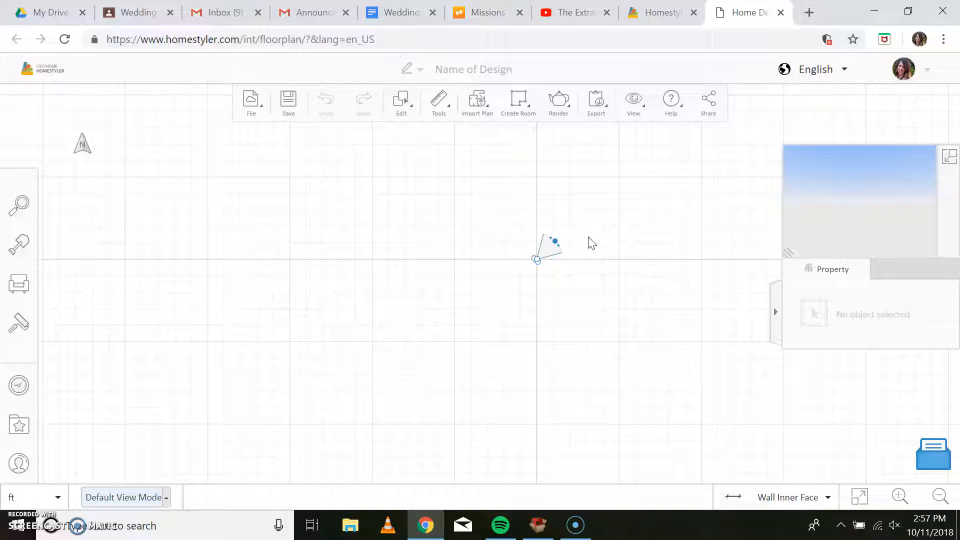
{"action": "left_click_drag", "start_coordinate": [615, 266], "coordinate": [557, 319]}
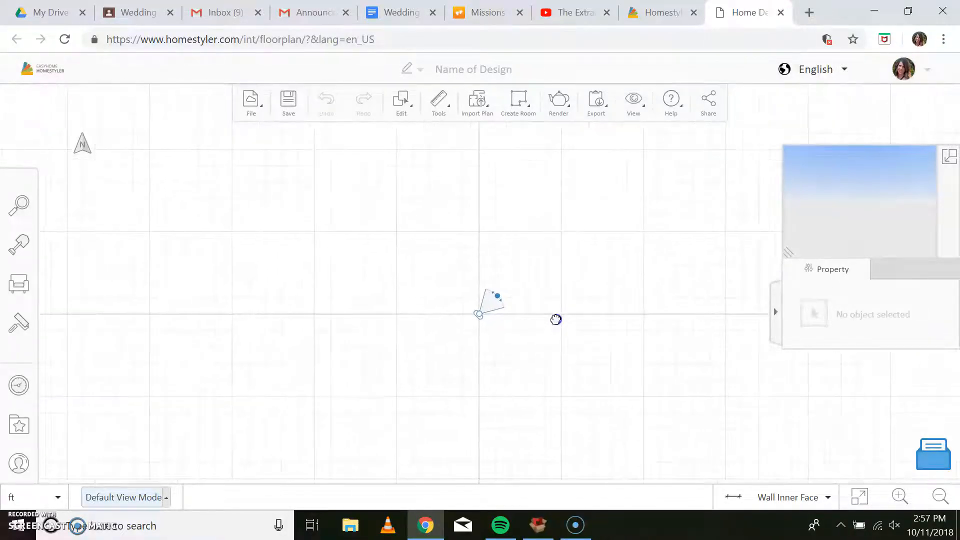
{"action": "left_click", "coordinate": [519, 103]}
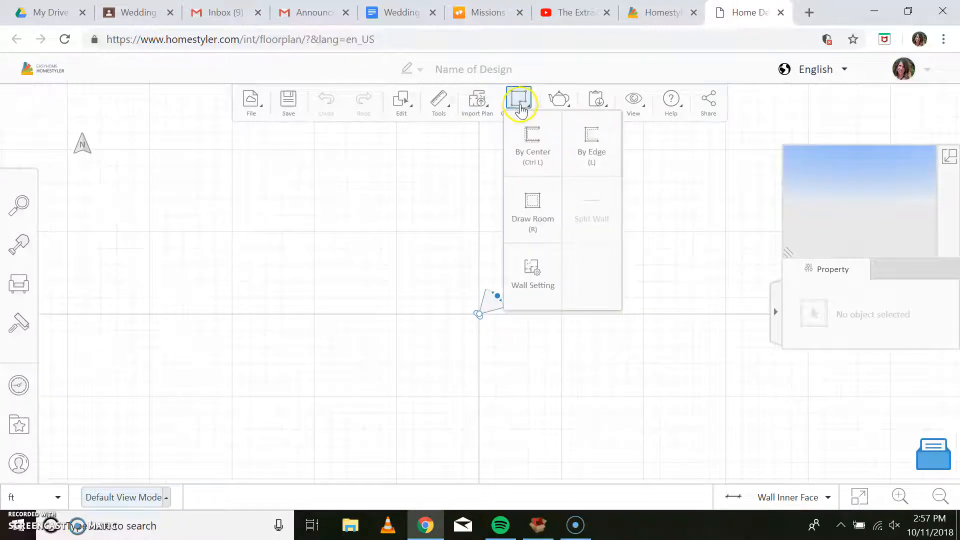
{"action": "left_click", "coordinate": [545, 220]}
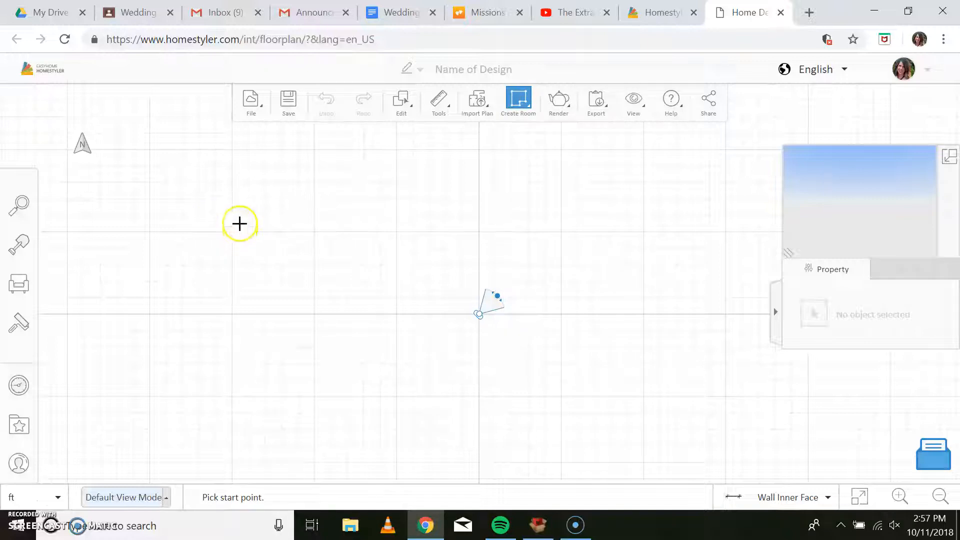
{"action": "left_click", "coordinate": [233, 150]}
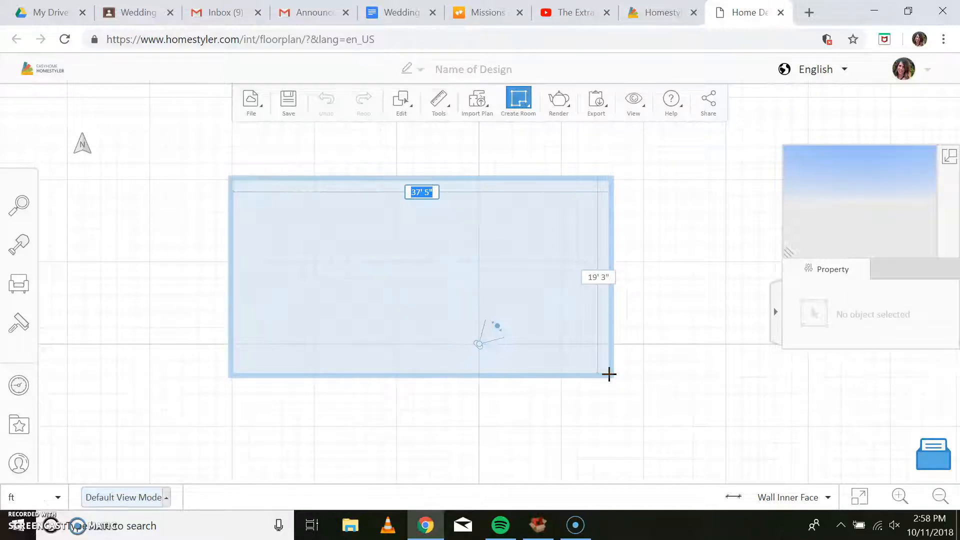
{"action": "mouse_move", "coordinate": [640, 417]}
{"action": "left_mouse_down"}
{"action": "mouse_move", "coordinate": [646, 424]}
{"action": "mouse_move", "coordinate": [562, 315]}
{"action": "mouse_move", "coordinate": [408, 307]}
{"action": "mouse_move", "coordinate": [395, 339]}
{"action": "left_mouse_up"}
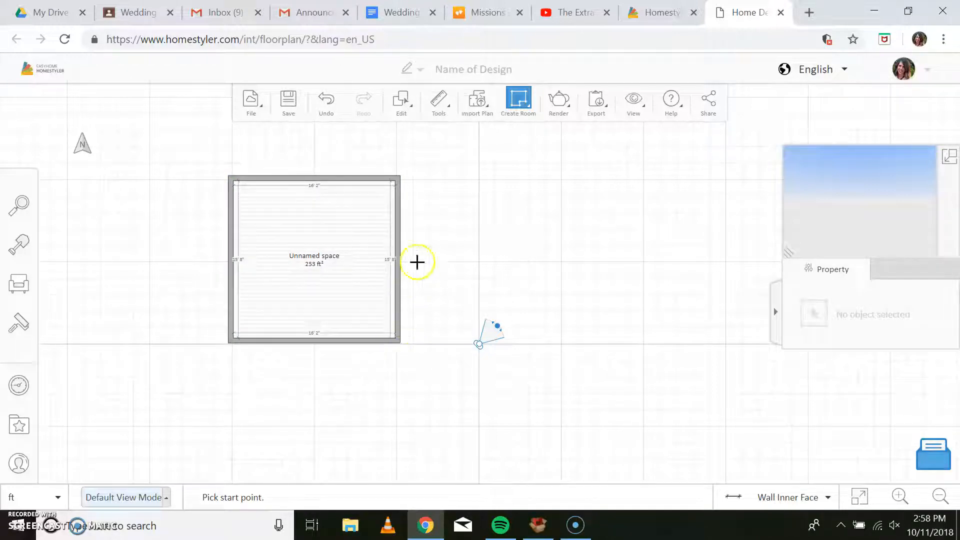
Draw two stacked small rooms along the first room's right wall, about 8' 3" by 8' 4" above and 8' 3" by 6' 11" below.
{"action": "left_click_drag", "start_coordinate": [399, 177], "coordinate": [482, 260]}
{"action": "left_click", "coordinate": [401, 268]}
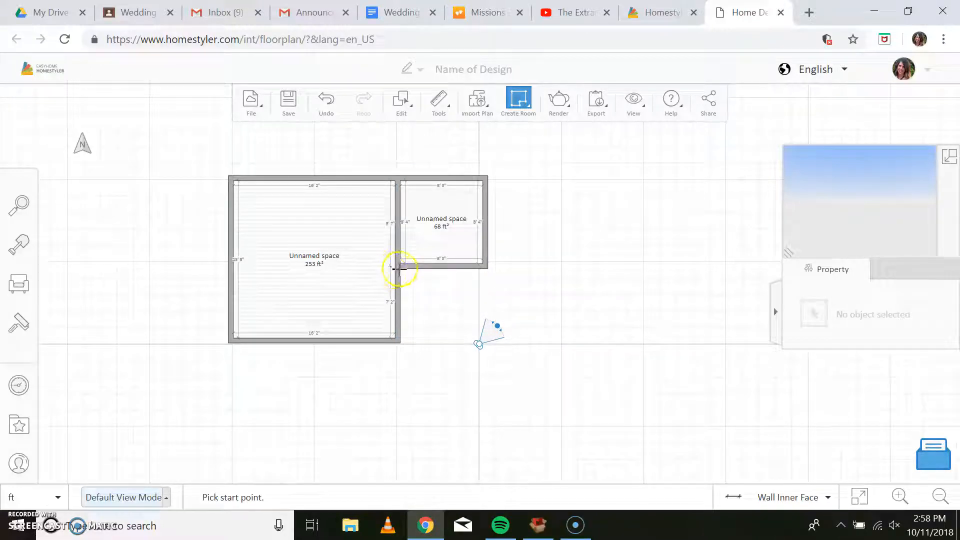
{"action": "left_click_drag", "start_coordinate": [401, 269], "coordinate": [483, 341]}
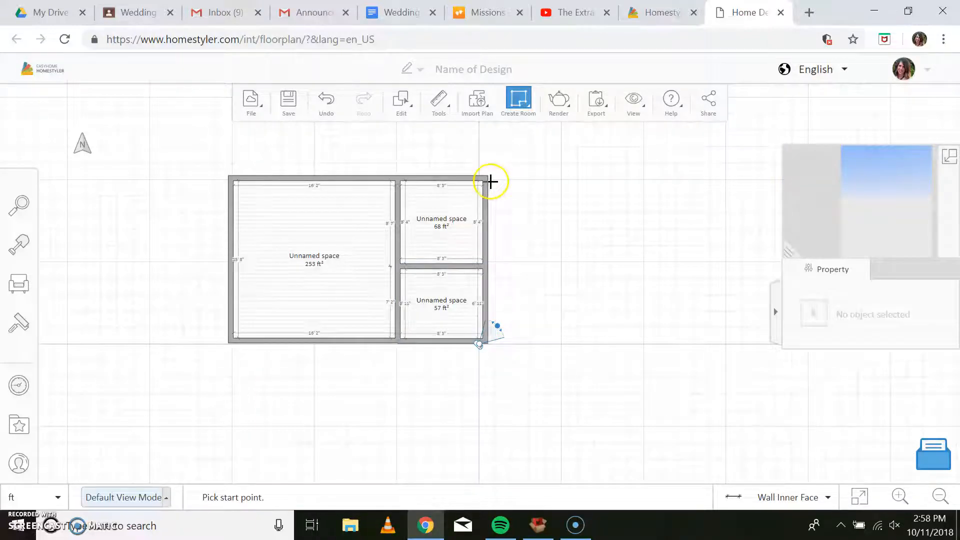
Draw two stacked rooms right of the small ones, about 19' 4" by 13' 4" above and 19' 3" by 18' 6" below.
{"action": "left_click_drag", "start_coordinate": [490, 176], "coordinate": [682, 308]}
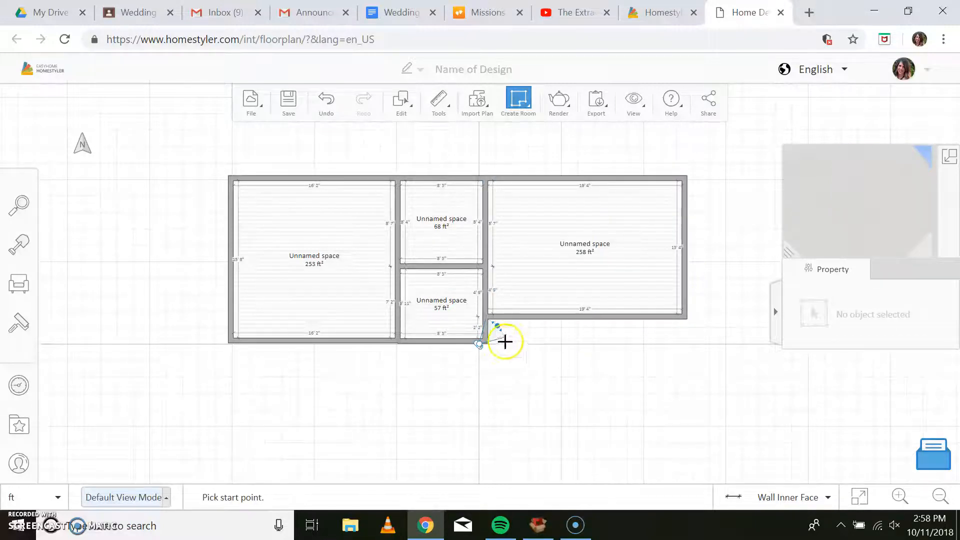
{"action": "left_click_drag", "start_coordinate": [489, 323], "coordinate": [683, 418]}
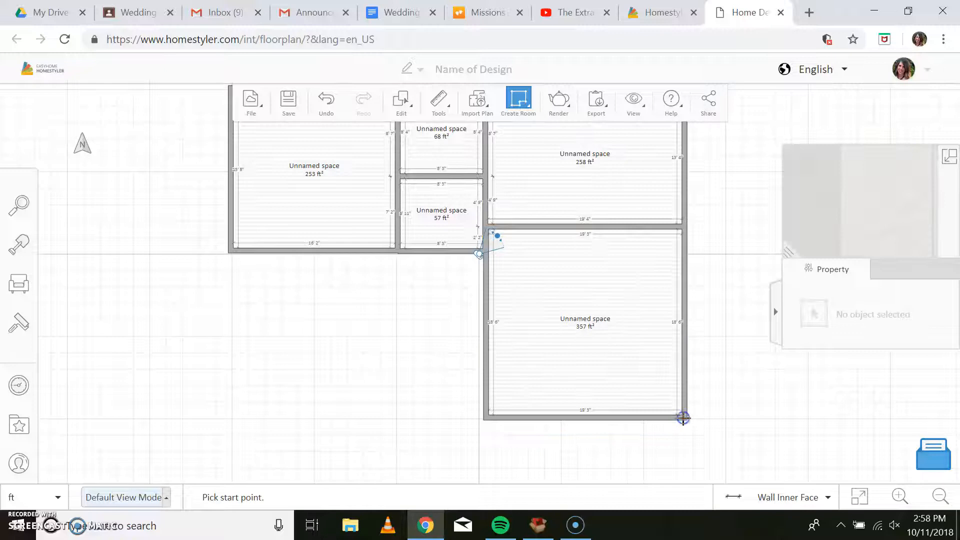
Draw a large room about 25' by 21' beneath the first room and the small rooms.
{"action": "left_click", "coordinate": [231, 256]}
{"action": "left_click_drag", "start_coordinate": [231, 256], "coordinate": [481, 414]}
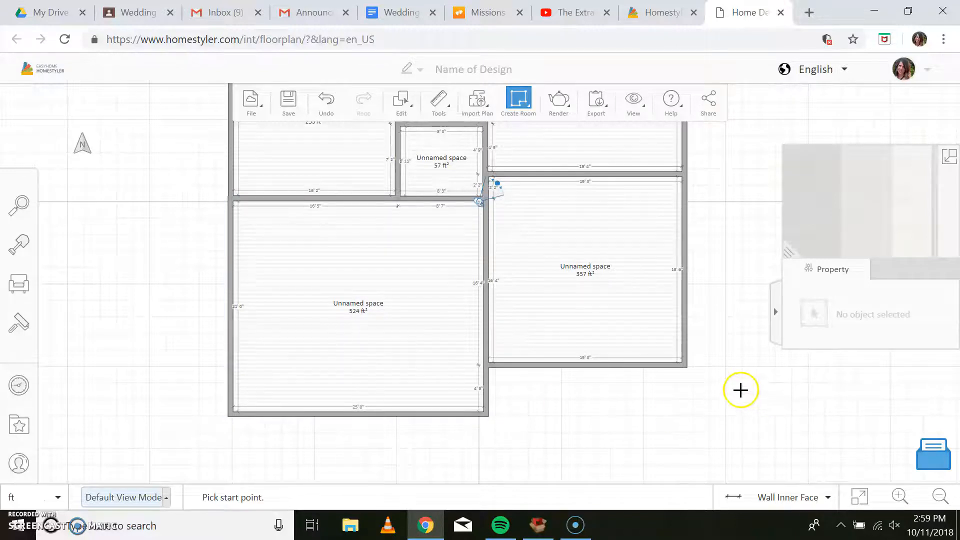
{"action": "left_click", "coordinate": [528, 110]}
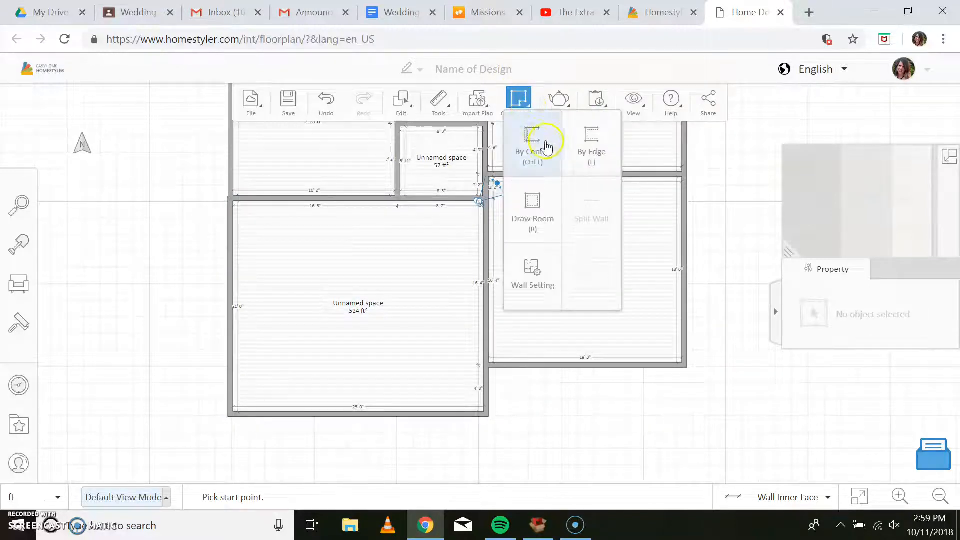
{"action": "left_click", "coordinate": [596, 288]}
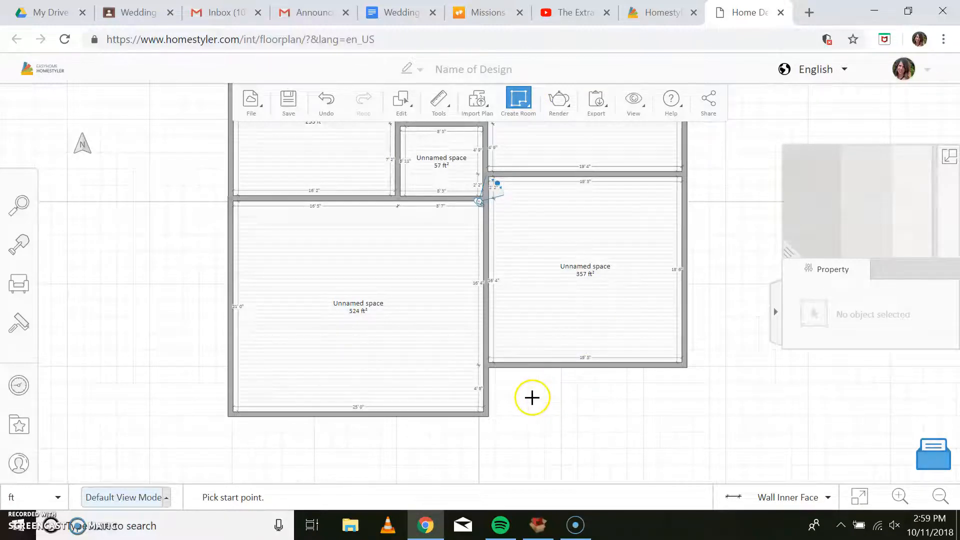
{"action": "left_click", "coordinate": [516, 102]}
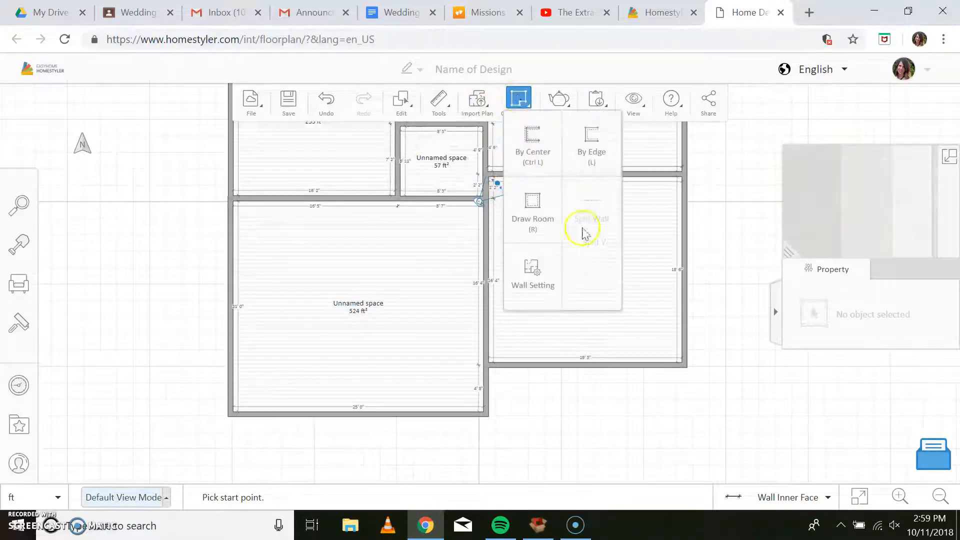
{"action": "left_click", "coordinate": [585, 268]}
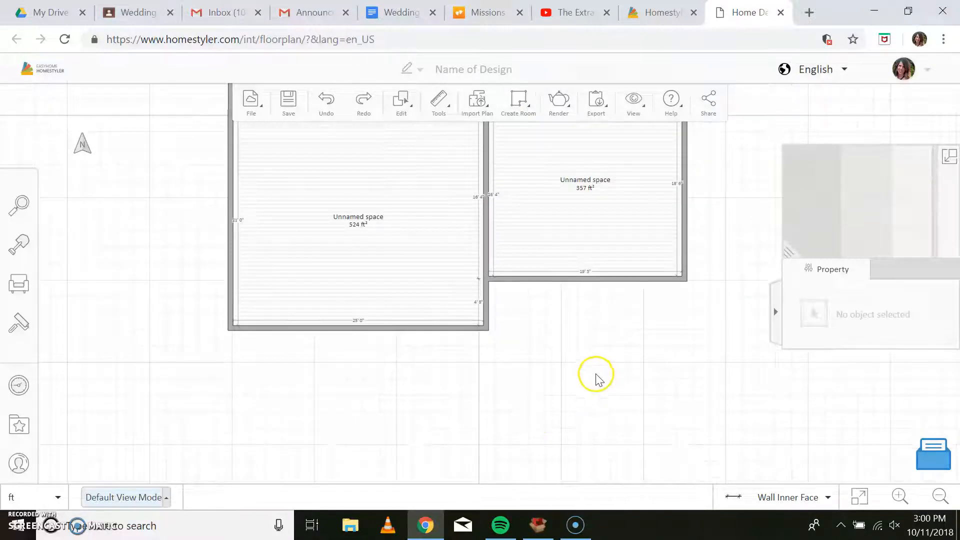
Set the room type of the large lower-left room to Garage.
{"action": "left_click_drag", "start_coordinate": [740, 251], "coordinate": [738, 410]}
{"action": "scroll", "coordinate": [739, 363], "scroll_direction": "down", "scroll_amount": 1}
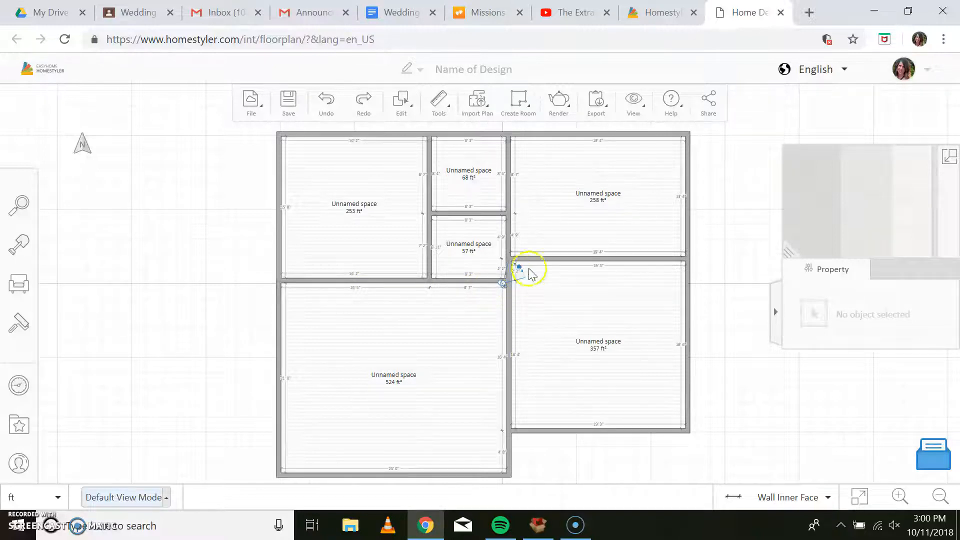
{"action": "left_click", "coordinate": [397, 379]}
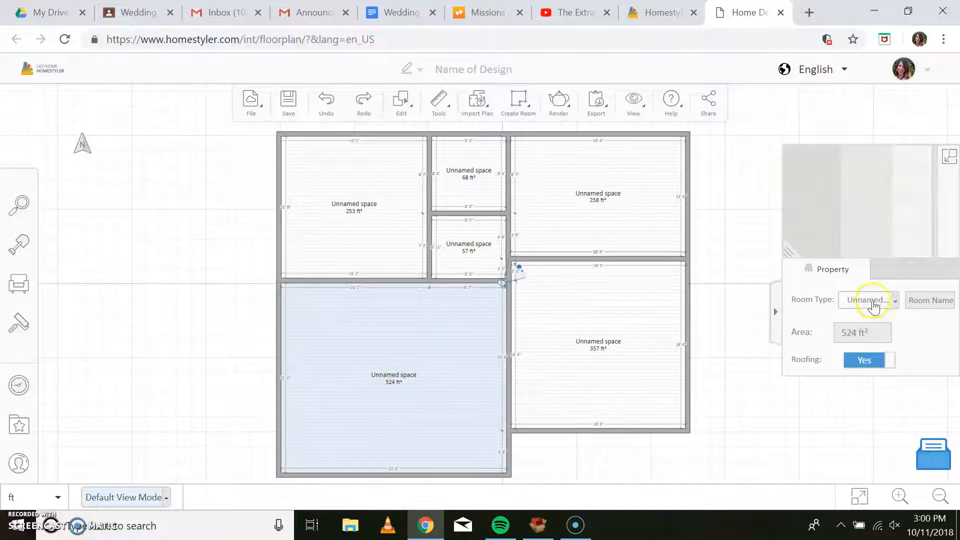
{"action": "left_click", "coordinate": [894, 302]}
{"action": "scroll", "coordinate": [879, 409], "scroll_direction": "down", "scroll_amount": 5}
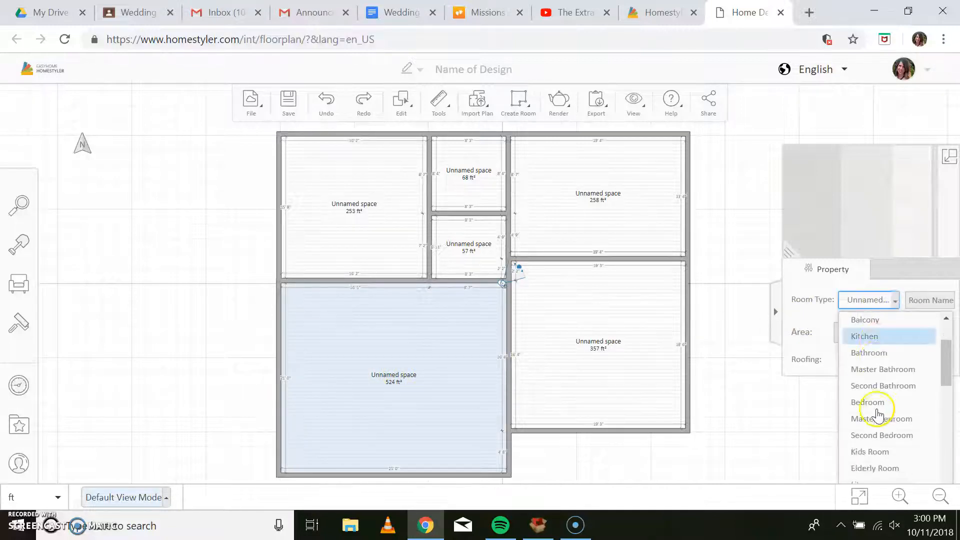
{"action": "scroll", "coordinate": [879, 414], "scroll_direction": "down", "scroll_amount": 6}
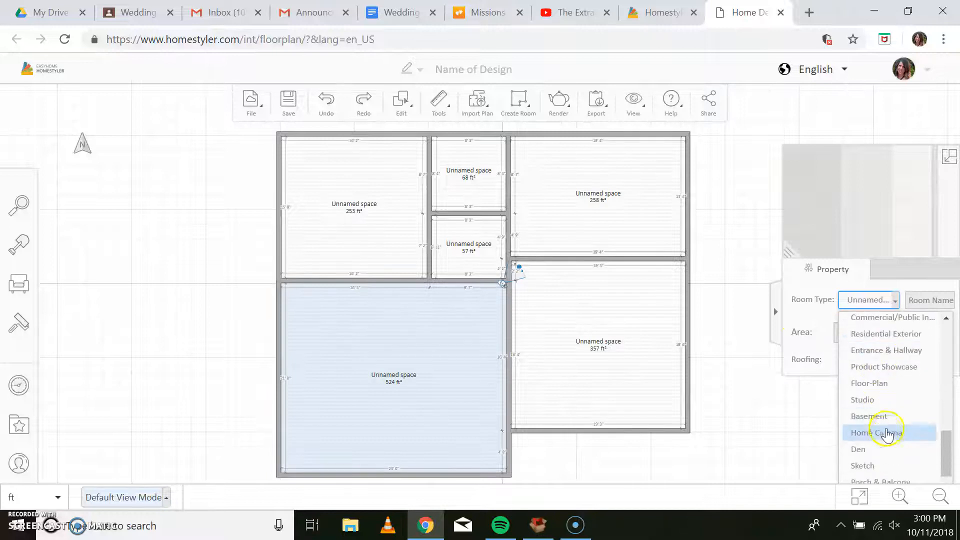
{"action": "left_click", "coordinate": [886, 462]}
{"action": "left_click", "coordinate": [578, 345]}
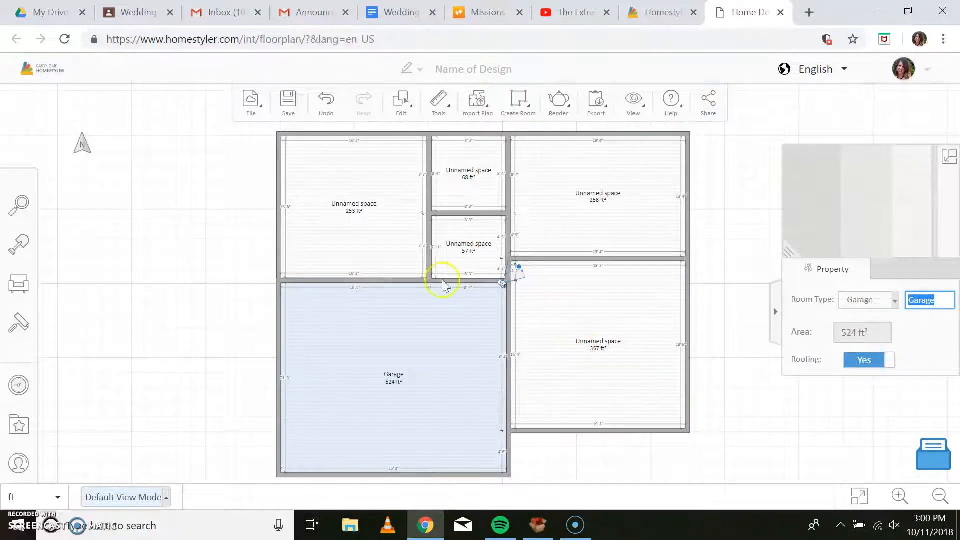
Set the room type of the upper-left room above the garage to Kitchen.
{"action": "left_click", "coordinate": [344, 209]}
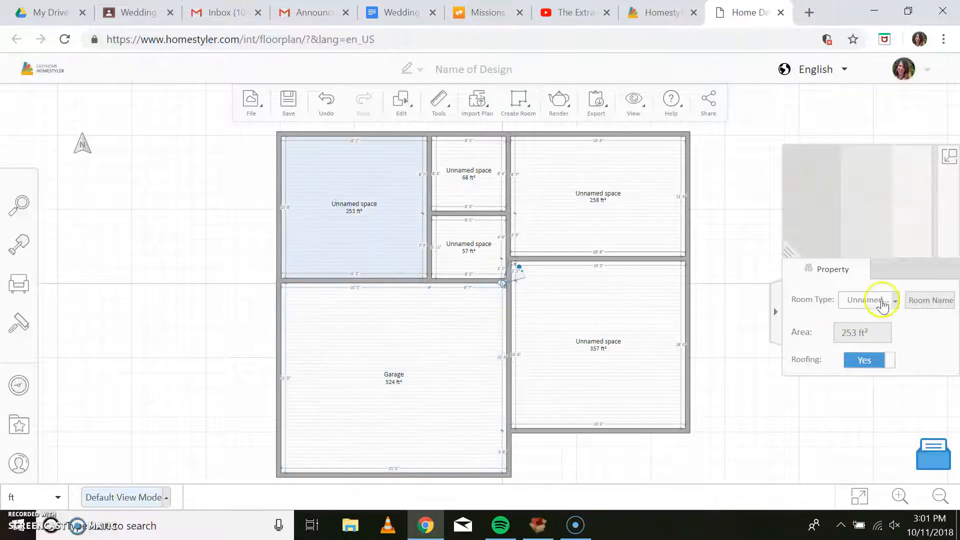
{"action": "left_click", "coordinate": [881, 302]}
{"action": "scroll", "coordinate": [870, 384], "scroll_direction": "up", "scroll_amount": 10}
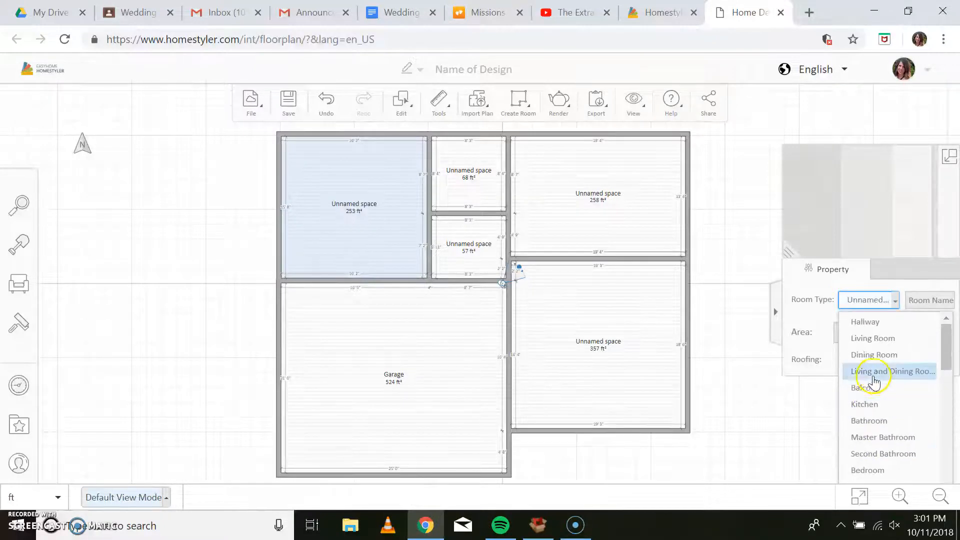
{"action": "left_click", "coordinate": [895, 403]}
{"action": "left_click", "coordinate": [933, 300]}
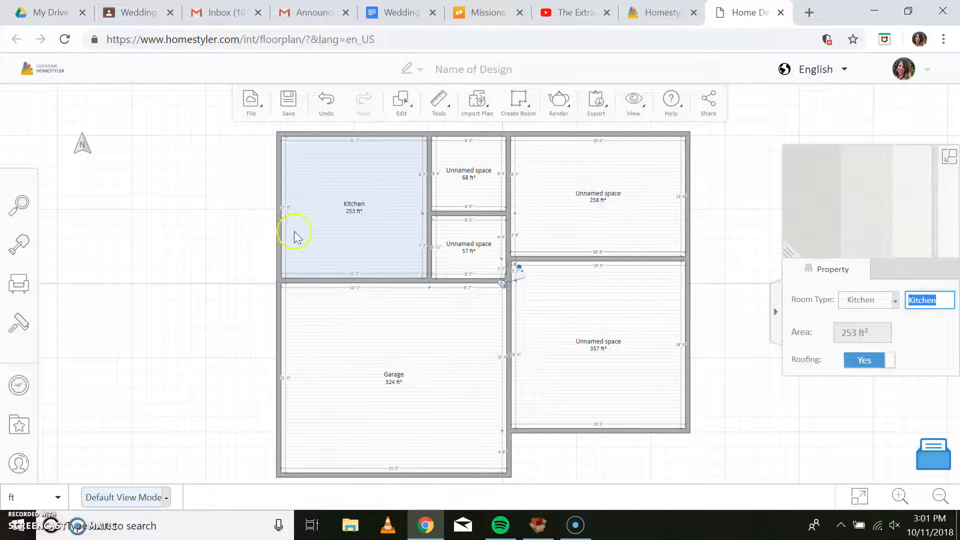
Set the room type of the upper small room beside the kitchen to Bathroom.
{"action": "left_click", "coordinate": [463, 178]}
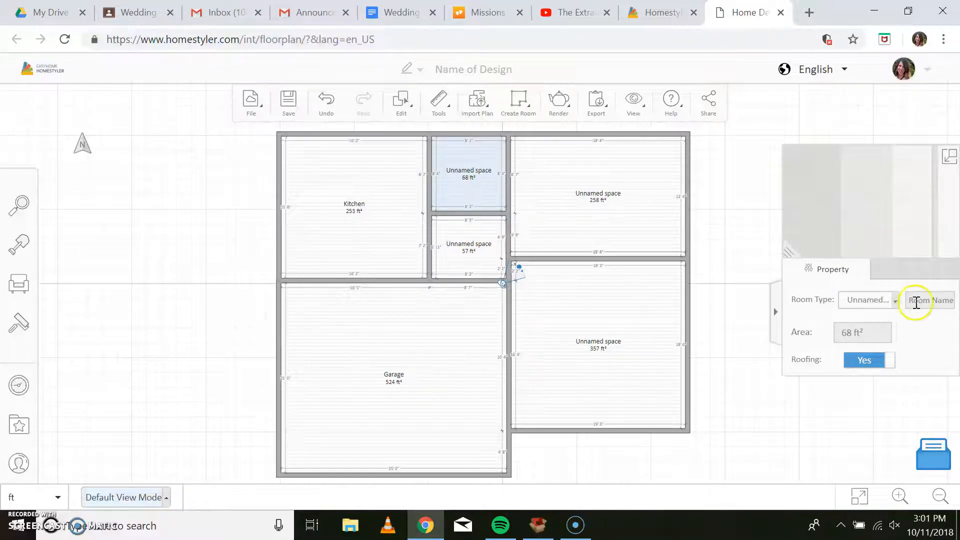
{"action": "left_click", "coordinate": [894, 301]}
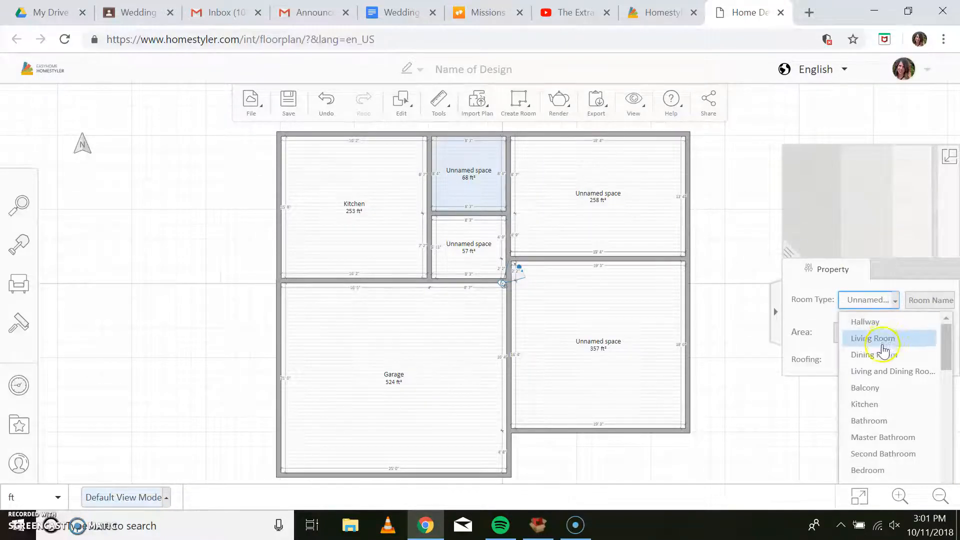
{"action": "left_click", "coordinate": [886, 421]}
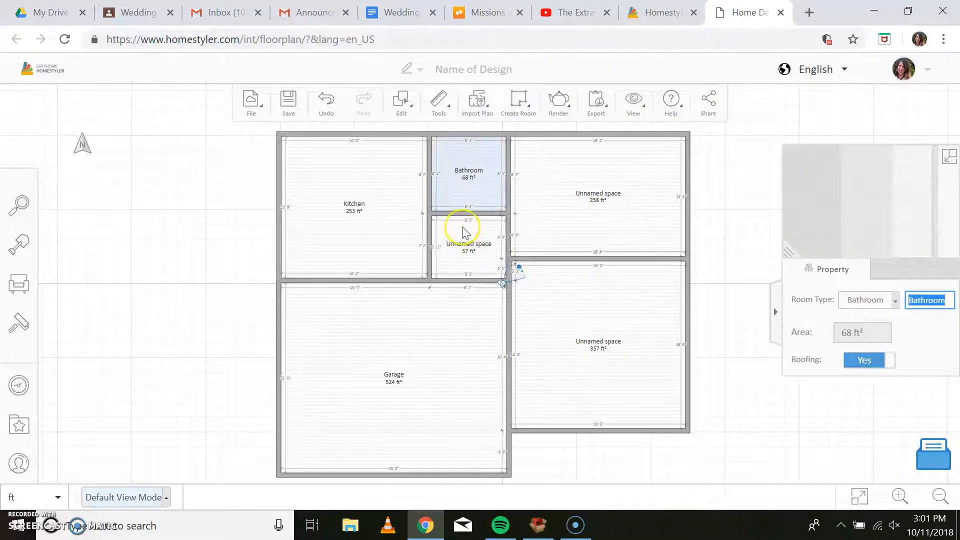
Set the room types of the two right-hand rooms to Master Bathroom for the upper one and Living Room for the lower one.
{"action": "left_click", "coordinate": [615, 196]}
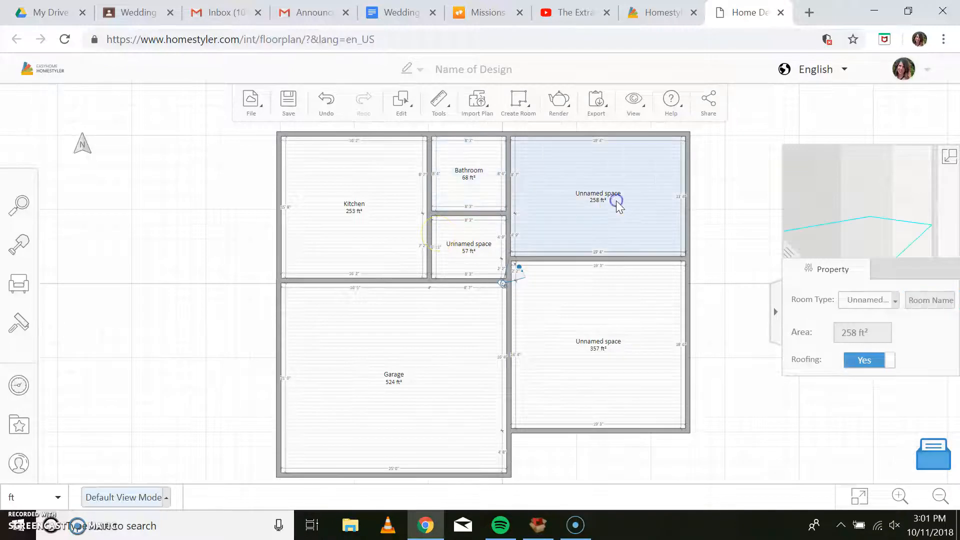
{"action": "left_click", "coordinate": [888, 306]}
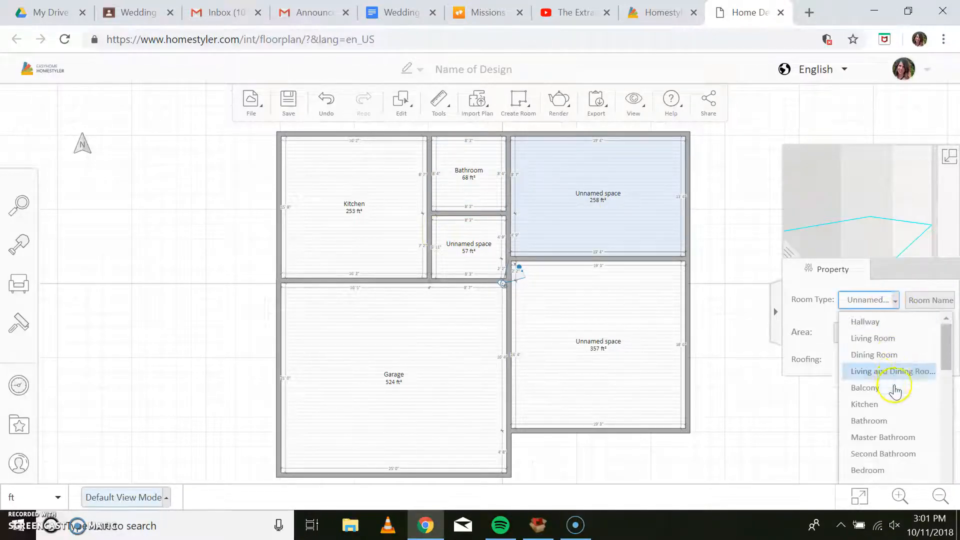
{"action": "left_click", "coordinate": [896, 438]}
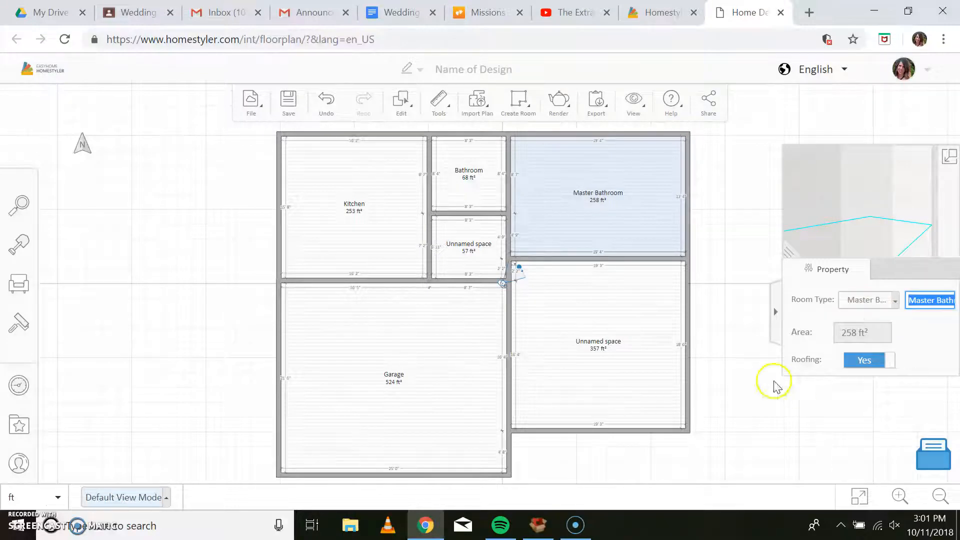
{"action": "left_click", "coordinate": [595, 326]}
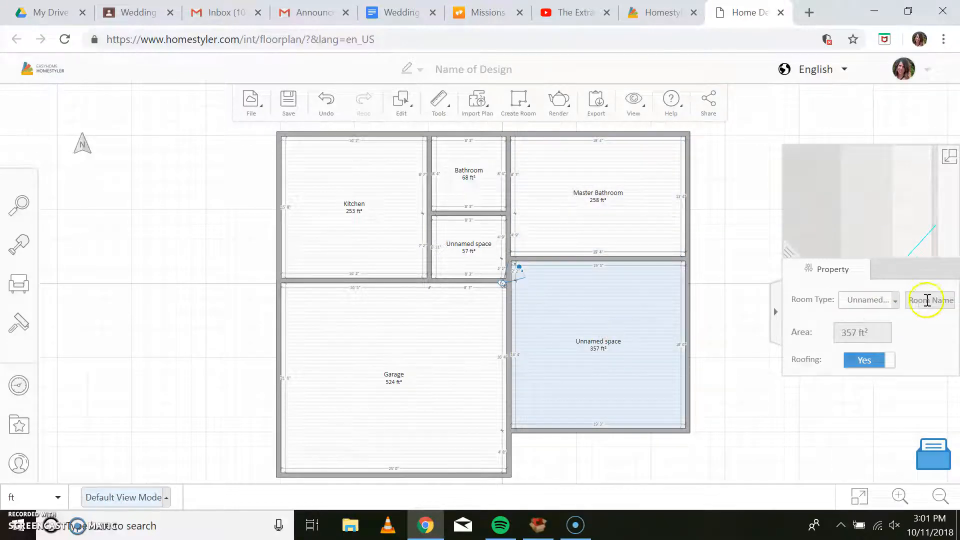
{"action": "left_click", "coordinate": [895, 302]}
{"action": "left_click", "coordinate": [896, 339]}
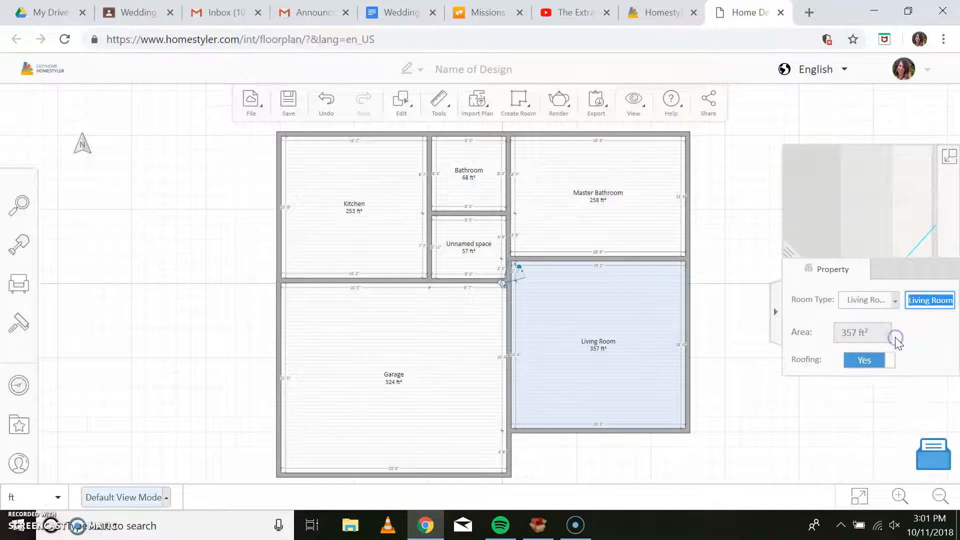
Set the room type of the unnamed small room below the Bathroom to Storage Room and name it Pantry.
{"action": "left_click", "coordinate": [465, 245]}
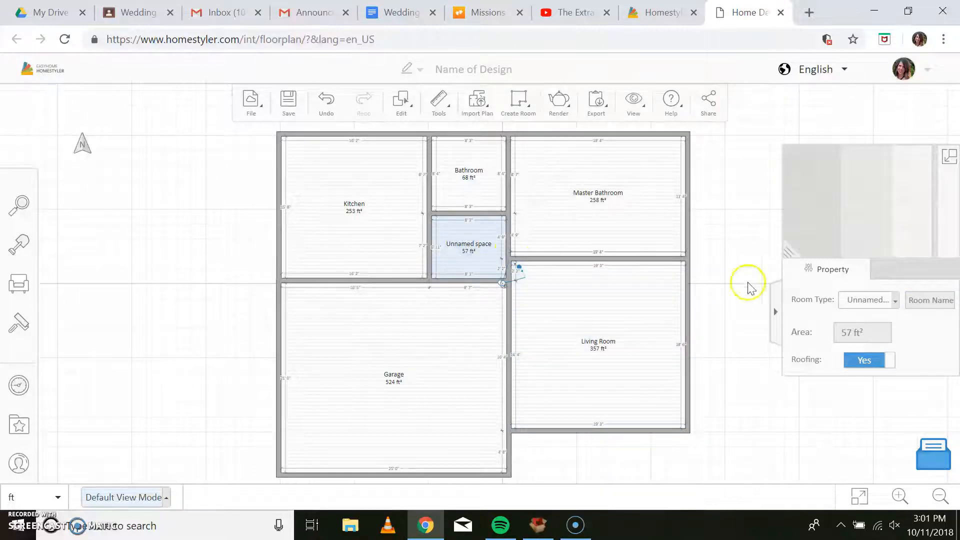
{"action": "left_click", "coordinate": [890, 301]}
{"action": "scroll", "coordinate": [896, 380], "scroll_direction": "down", "scroll_amount": 6}
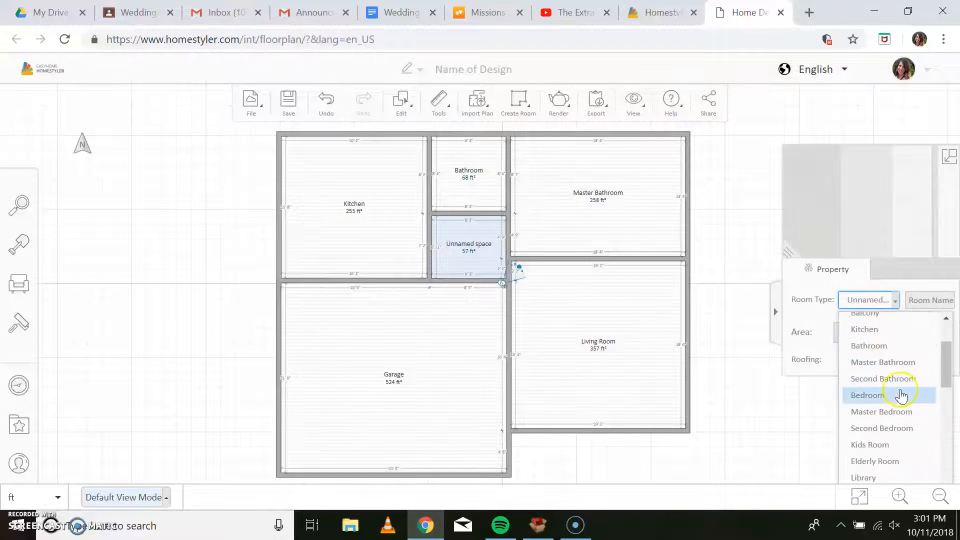
{"action": "scroll", "coordinate": [915, 398], "scroll_direction": "down", "scroll_amount": 8}
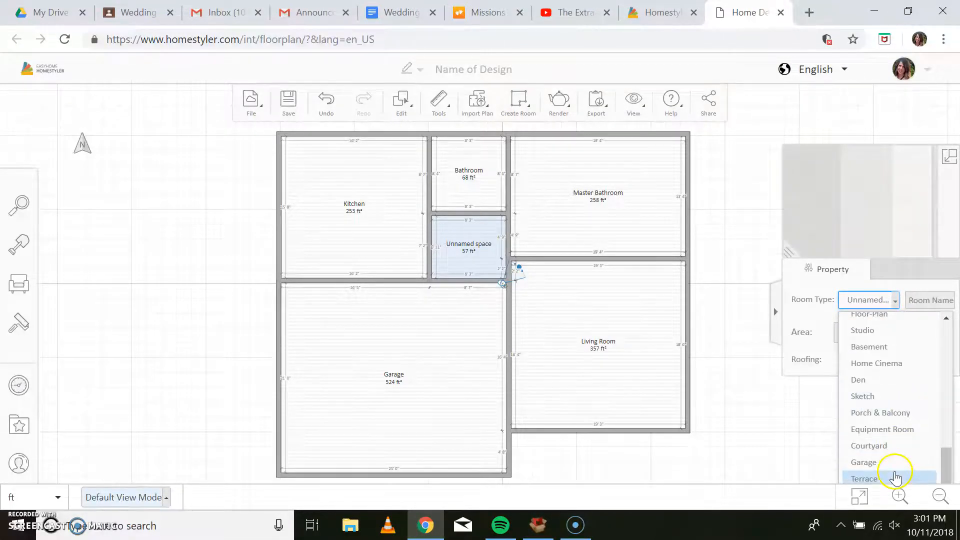
{"action": "scroll", "coordinate": [880, 370], "scroll_direction": "up", "scroll_amount": 3}
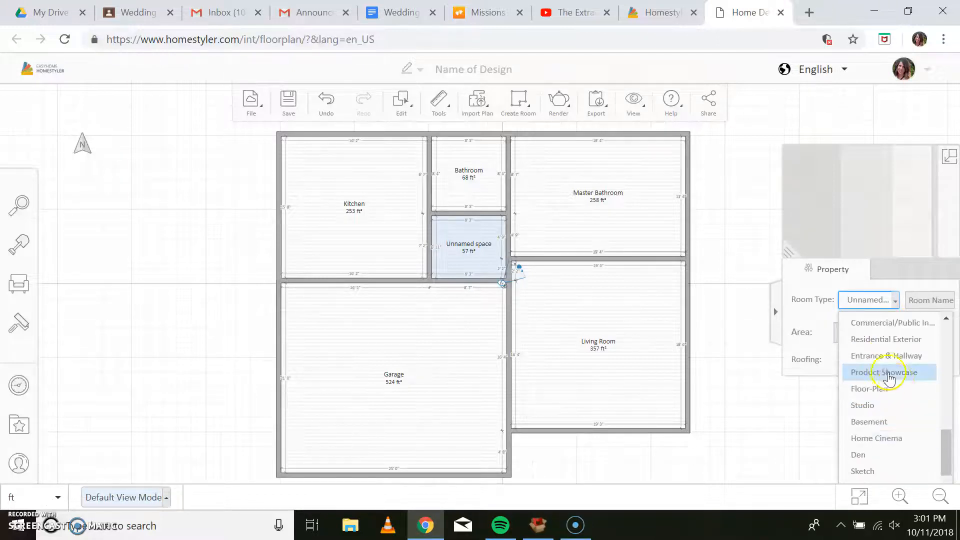
{"action": "scroll", "coordinate": [906, 393], "scroll_direction": "up", "scroll_amount": 3}
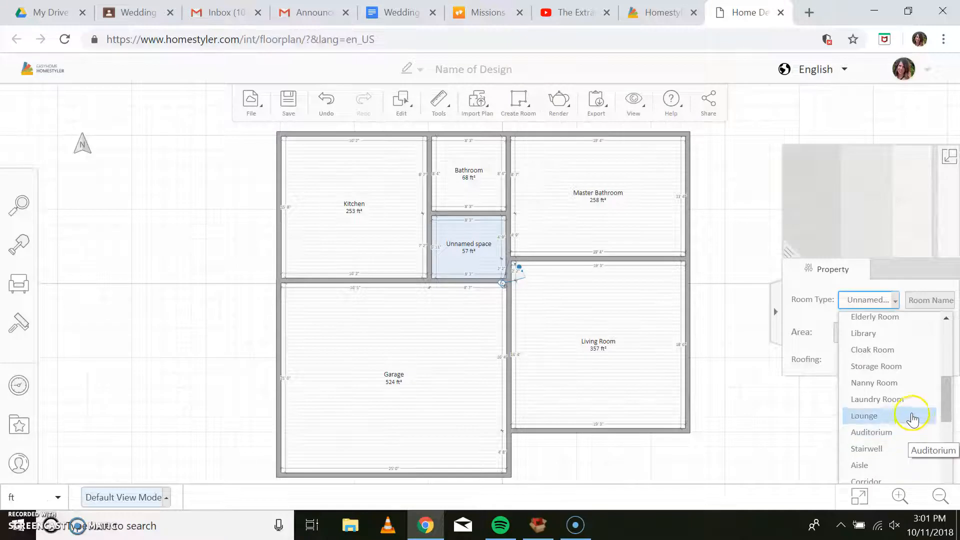
{"action": "left_click", "coordinate": [904, 366]}
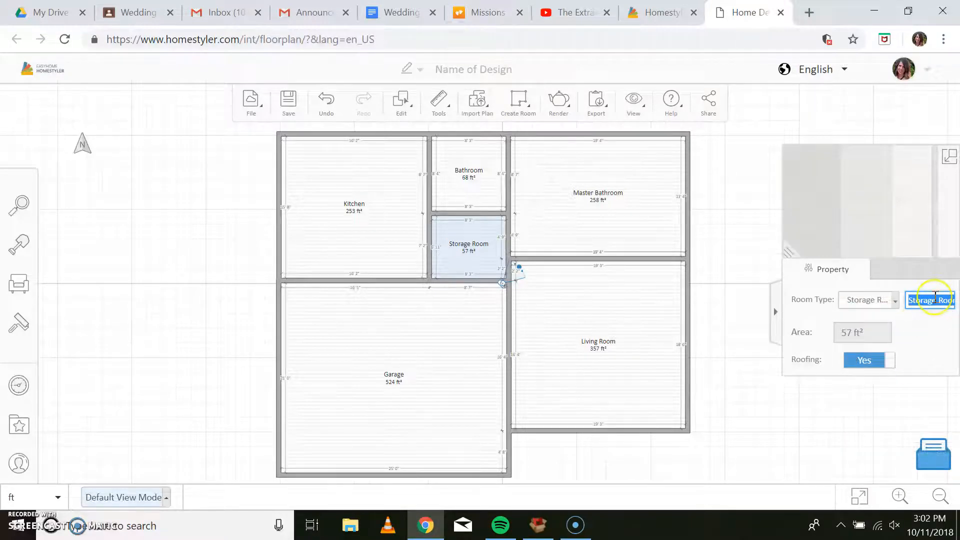
{"action": "type", "text": "Pantry"}
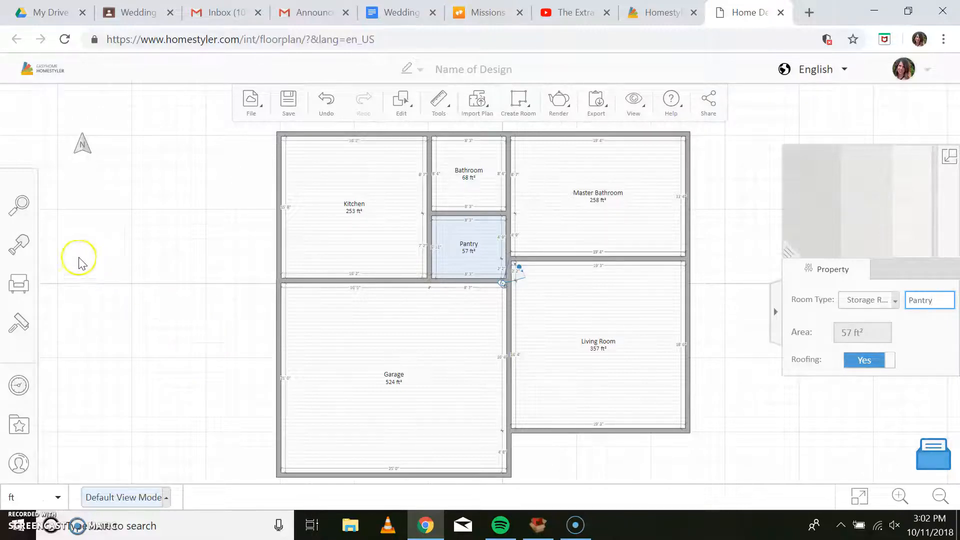
Place a VANILLA ON door at the left end of the wall between the Kitchen and the Garage, and dismiss the door placement tips.
{"action": "left_click", "coordinate": [64, 254]}
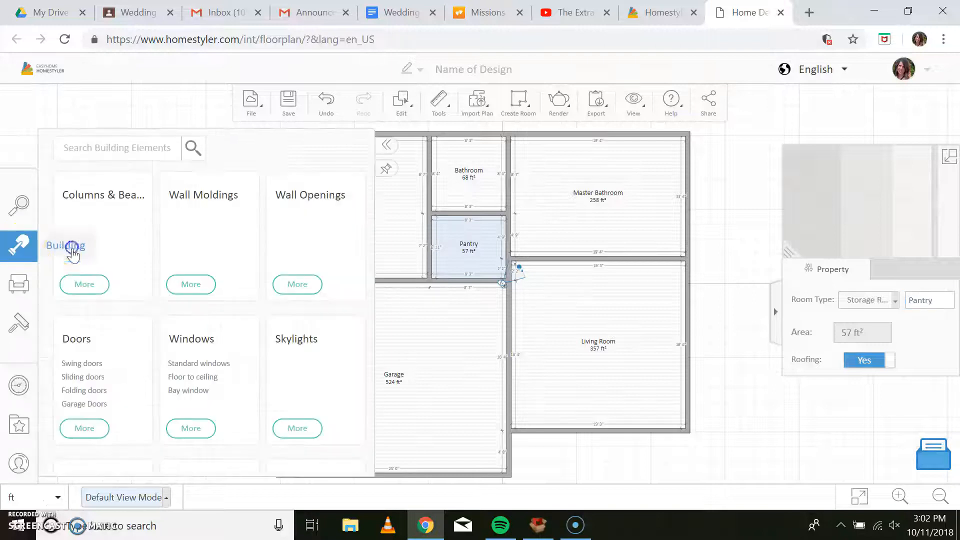
{"action": "left_click", "coordinate": [110, 362]}
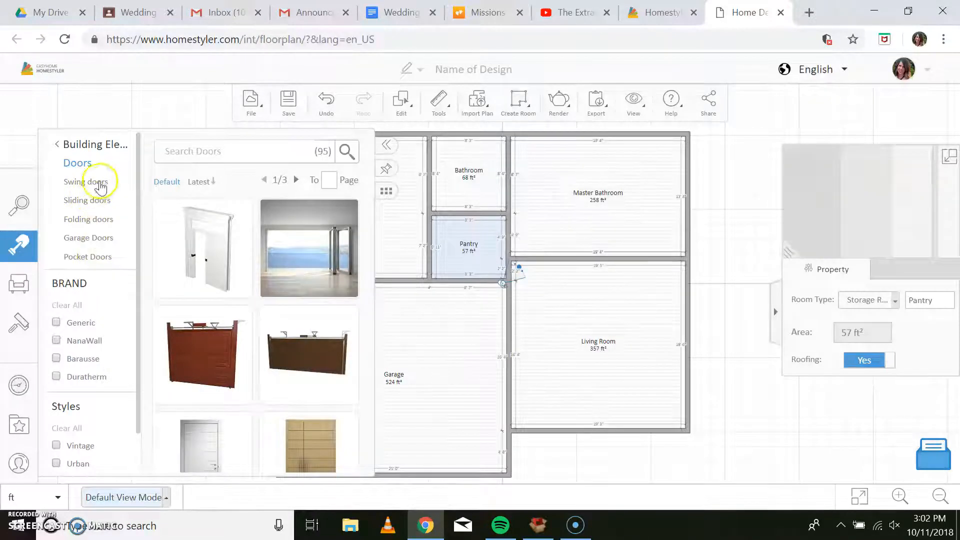
{"action": "scroll", "coordinate": [334, 319], "scroll_direction": "down", "scroll_amount": 2}
{"action": "scroll", "coordinate": [332, 315], "scroll_direction": "down", "scroll_amount": 5}
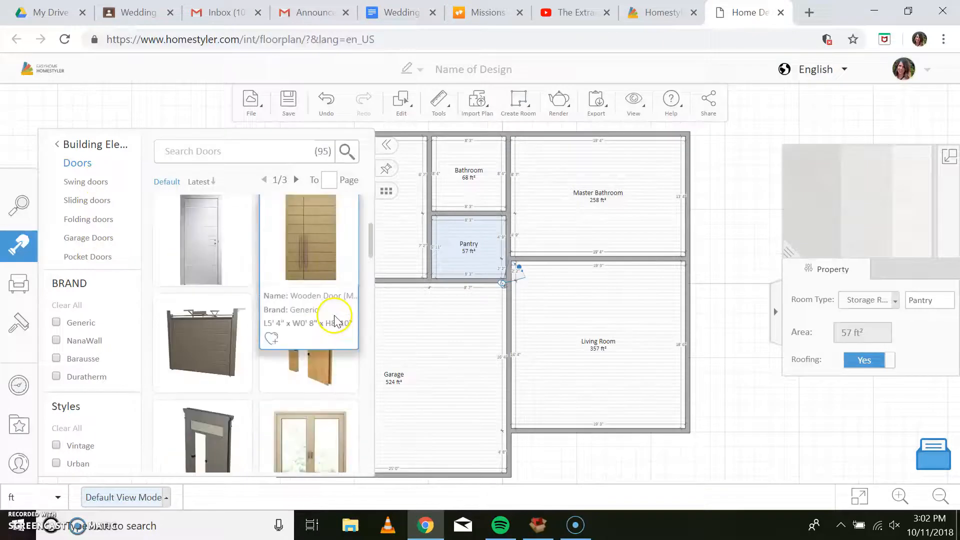
{"action": "scroll", "coordinate": [400, 345], "scroll_direction": "down", "scroll_amount": 2}
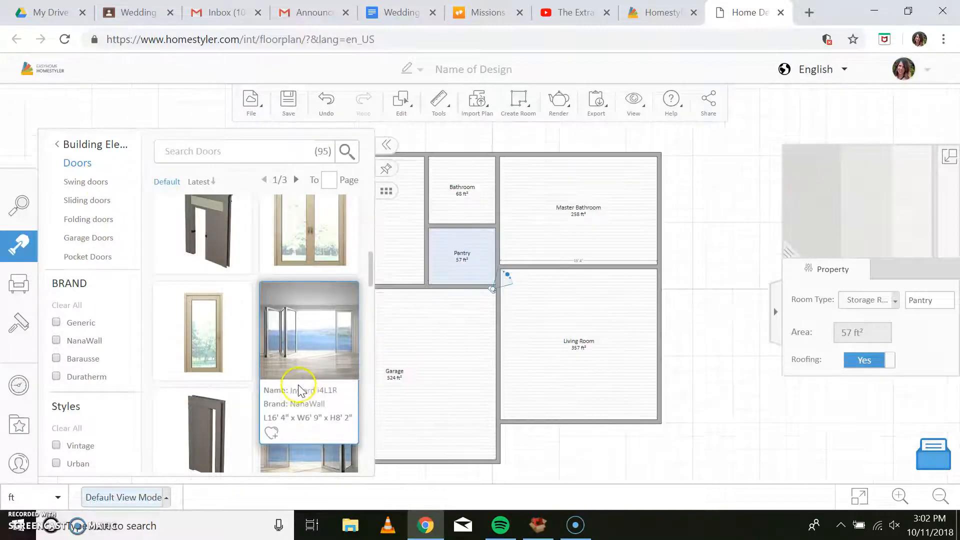
{"action": "scroll", "coordinate": [320, 385], "scroll_direction": "down", "scroll_amount": 5}
{"action": "scroll", "coordinate": [295, 390], "scroll_direction": "down", "scroll_amount": 3}
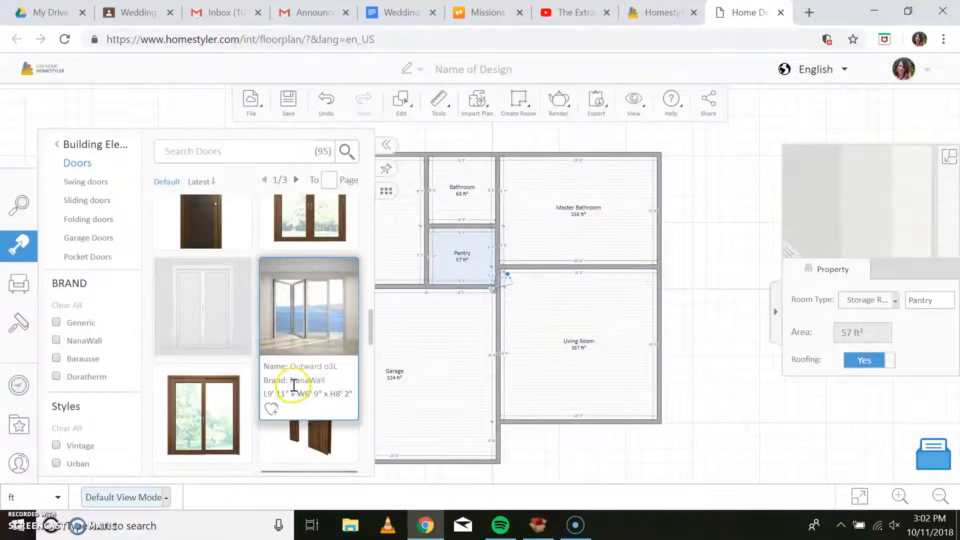
{"action": "scroll", "coordinate": [300, 375], "scroll_direction": "down", "scroll_amount": 5}
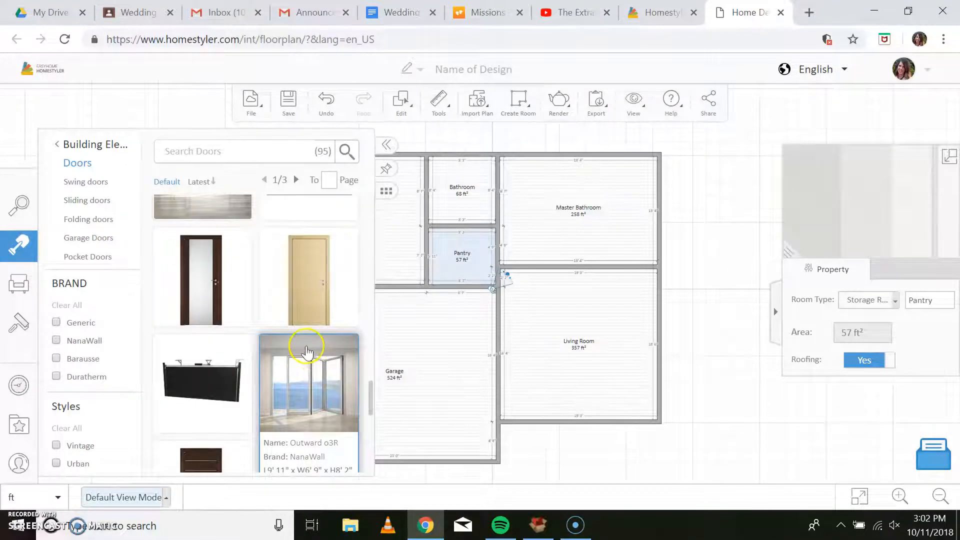
{"action": "left_click", "coordinate": [292, 297]}
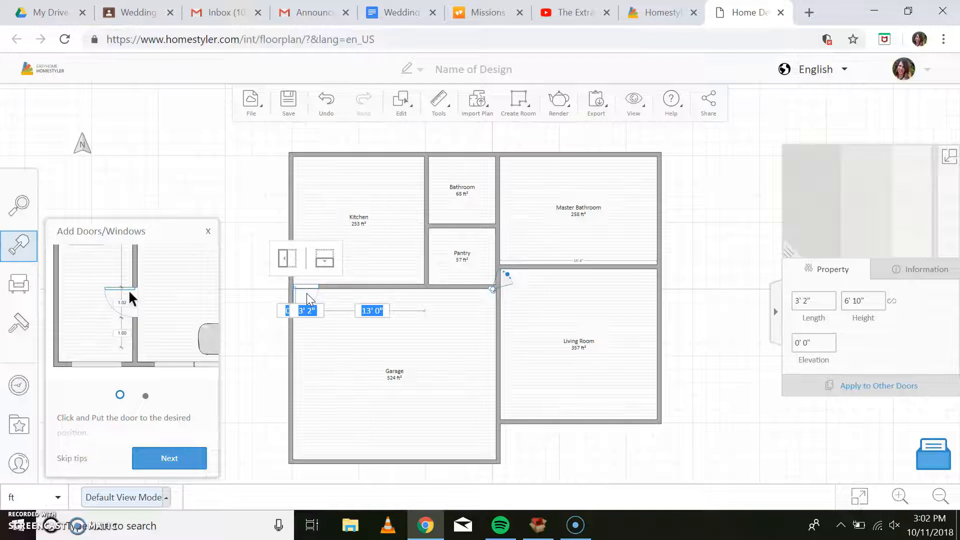
{"action": "left_click", "coordinate": [309, 299]}
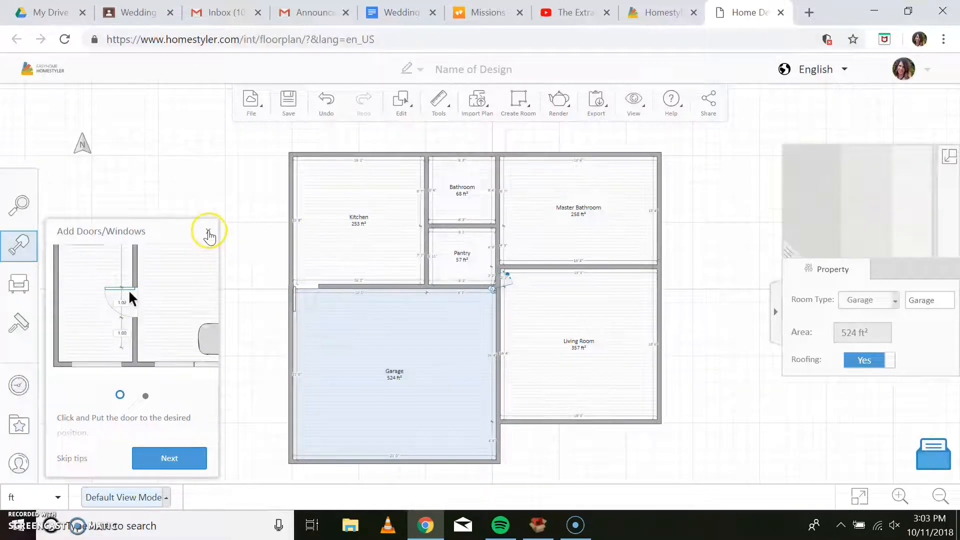
{"action": "left_click", "coordinate": [208, 232]}
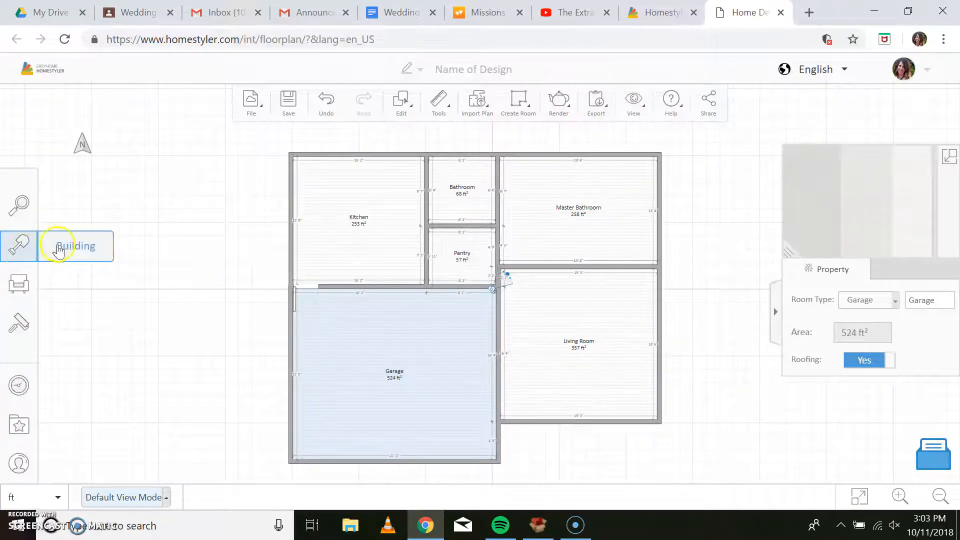
Place another VANILLA ON door at the upper end of the wall between the Kitchen and the Bathroom.
{"action": "left_click", "coordinate": [59, 249]}
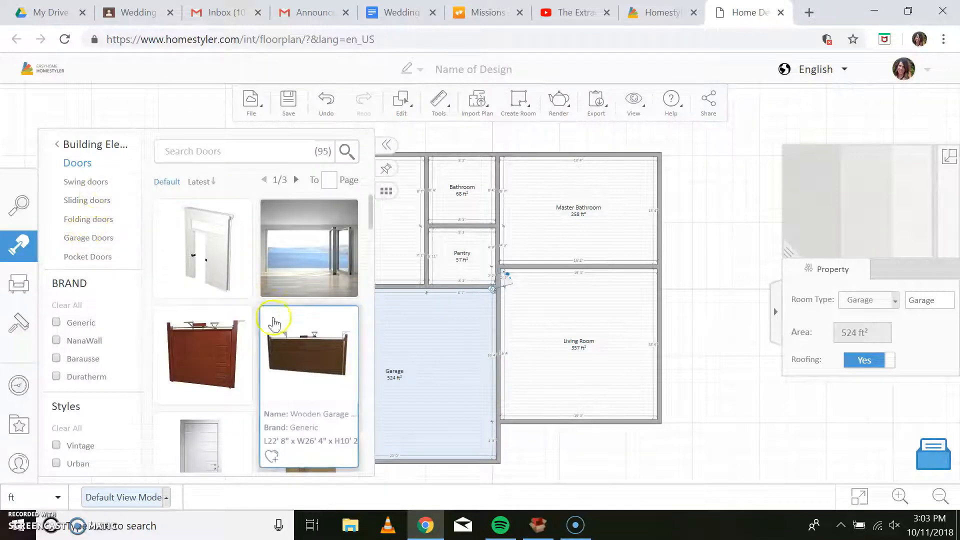
{"action": "scroll", "coordinate": [274, 324], "scroll_direction": "down", "scroll_amount": 2}
{"action": "scroll", "coordinate": [365, 368], "scroll_direction": "down", "scroll_amount": 1}
{"action": "scroll", "coordinate": [321, 375], "scroll_direction": "down", "scroll_amount": 3}
{"action": "scroll", "coordinate": [336, 400], "scroll_direction": "down", "scroll_amount": 5}
{"action": "scroll", "coordinate": [335, 398], "scroll_direction": "down", "scroll_amount": 4}
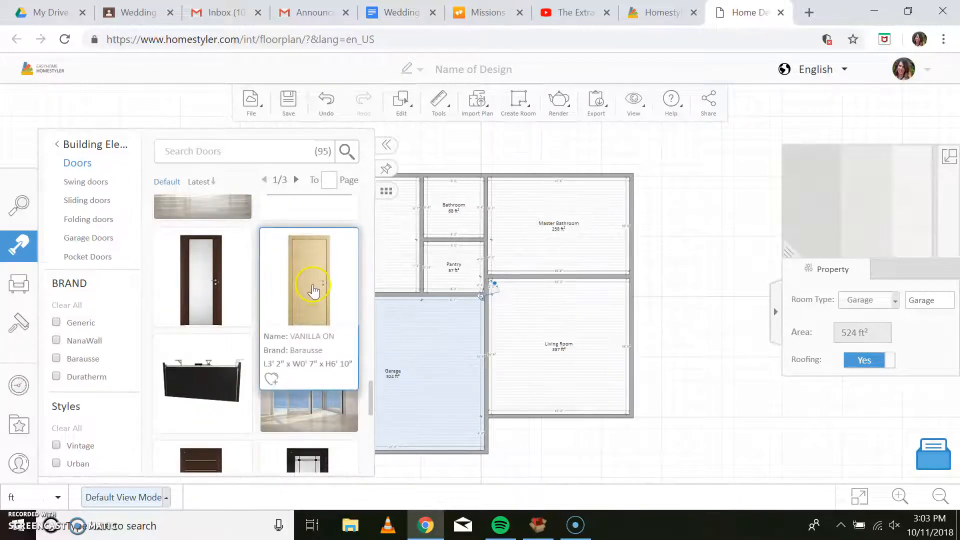
{"action": "double_click", "coordinate": [313, 290]}
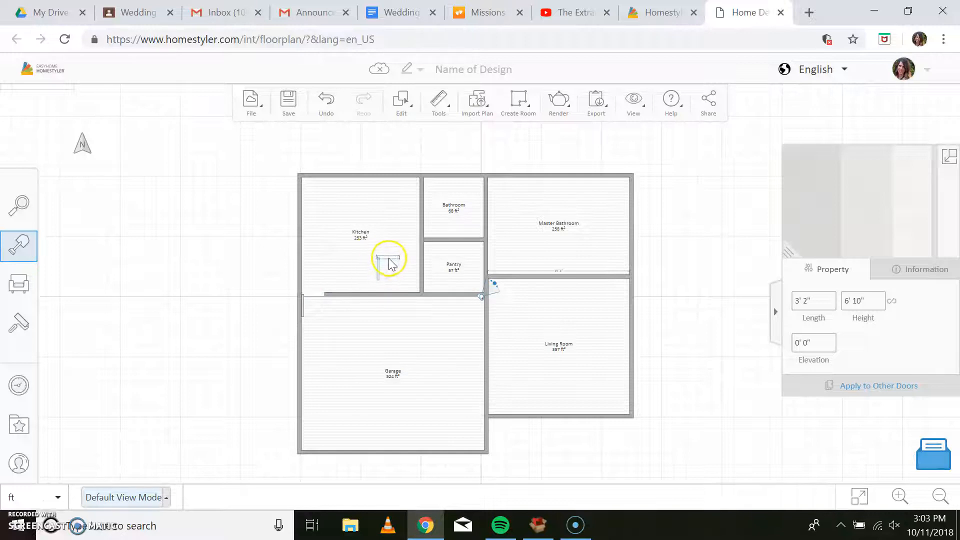
{"action": "left_click", "coordinate": [423, 190]}
Flip the door between the Kitchen and the Bathroom so that it swings into the Bathroom against the upper wall.
{"action": "left_click", "coordinate": [450, 177]}
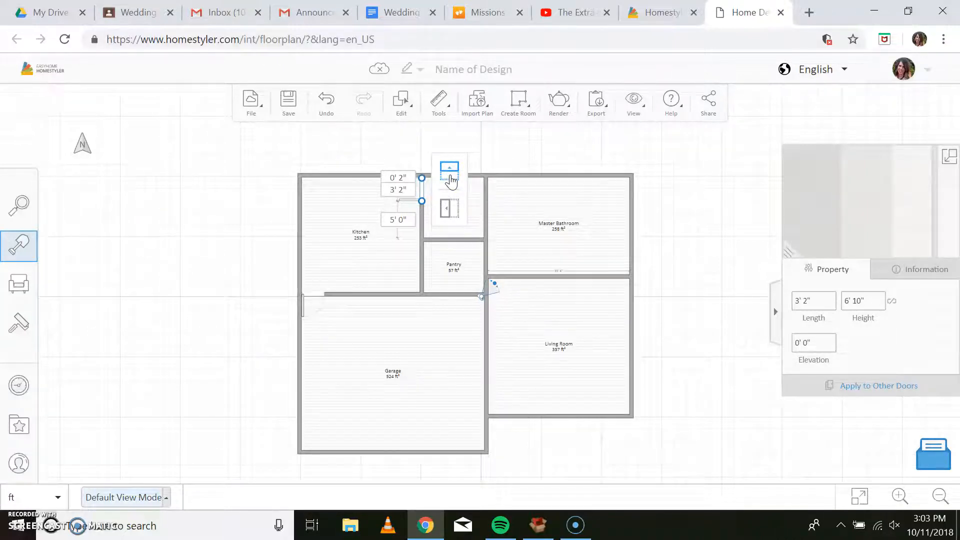
{"action": "left_click", "coordinate": [450, 209]}
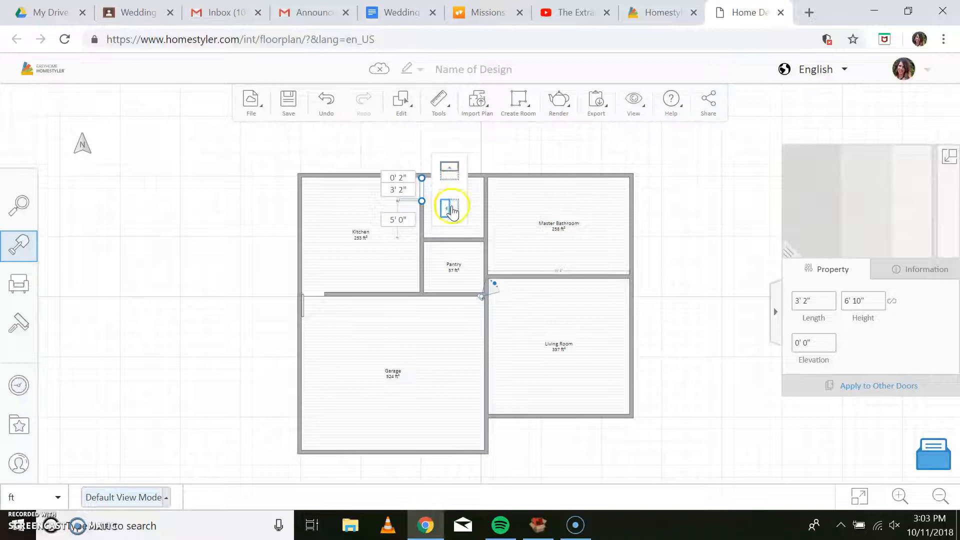
{"action": "left_click", "coordinate": [454, 172]}
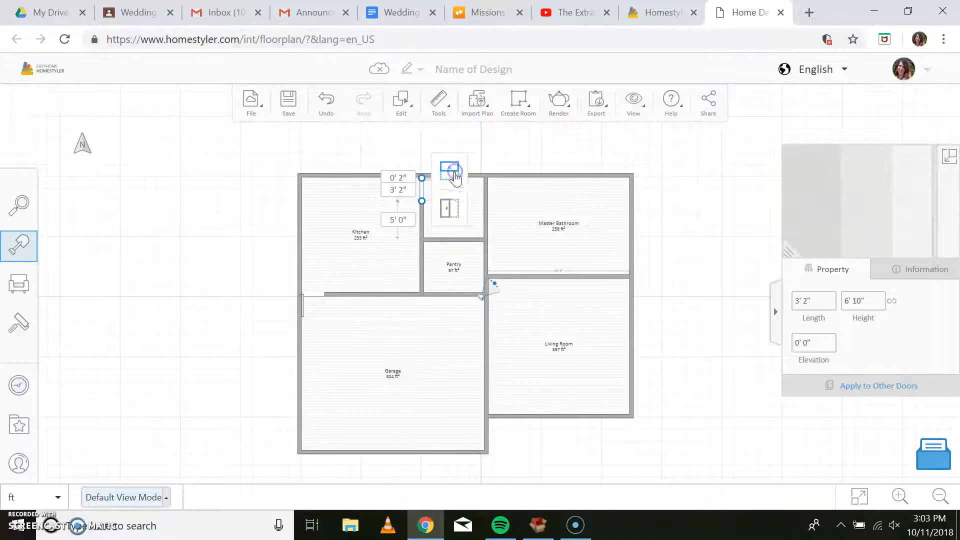
{"action": "left_click", "coordinate": [403, 251]}
{"action": "left_click", "coordinate": [454, 195]}
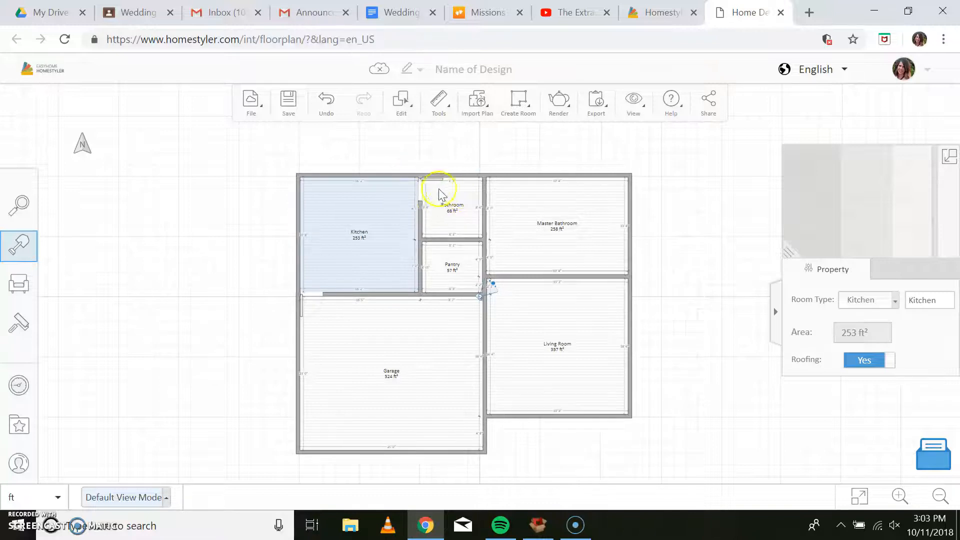
Place a VANILLA ON door at the upper end of the wall between the Bathroom and Master Bathroom, flipped to swing into the Master Bathroom.
{"action": "left_click", "coordinate": [64, 246]}
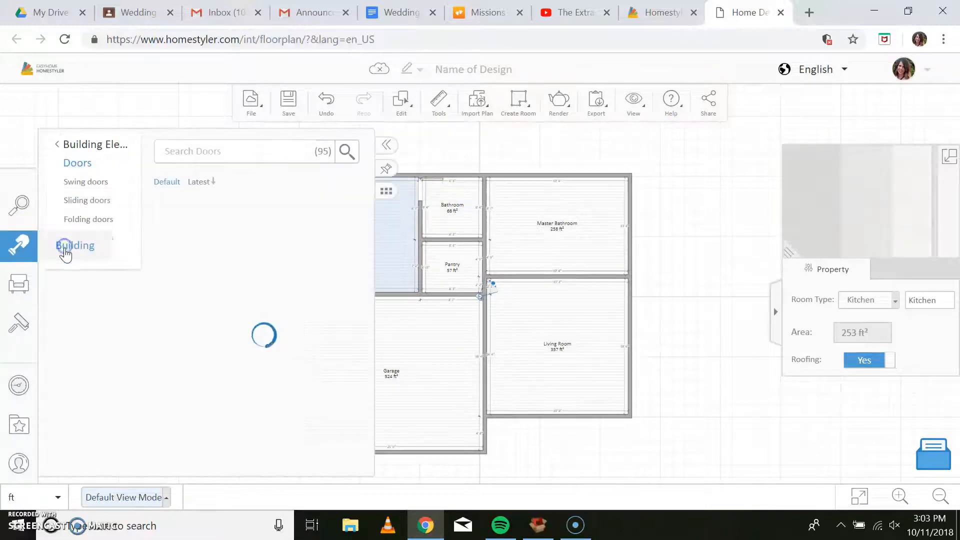
{"action": "scroll", "coordinate": [284, 286], "scroll_direction": "down", "scroll_amount": 2}
{"action": "scroll", "coordinate": [345, 400], "scroll_direction": "down", "scroll_amount": 5}
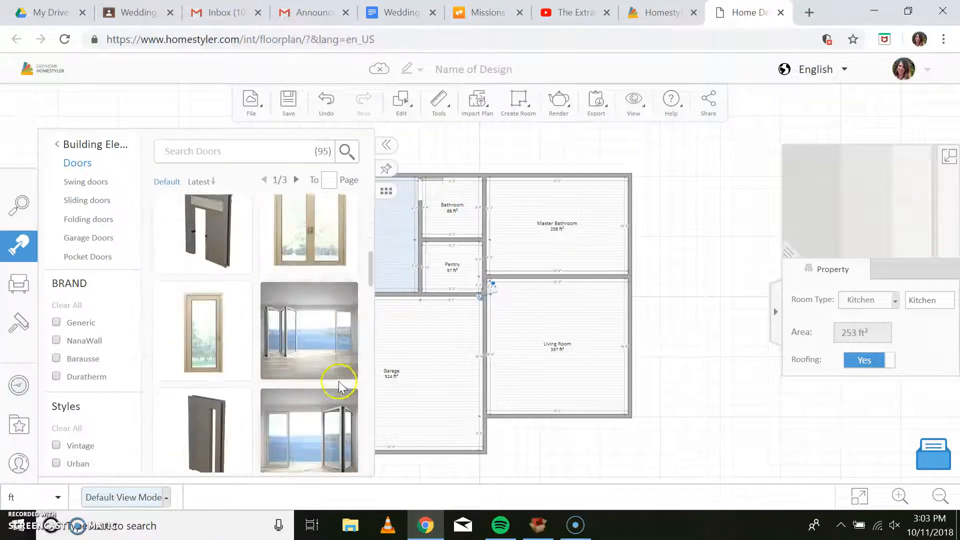
{"action": "scroll", "coordinate": [340, 388], "scroll_direction": "down", "scroll_amount": 5}
{"action": "mouse_move", "coordinate": [306, 250]}
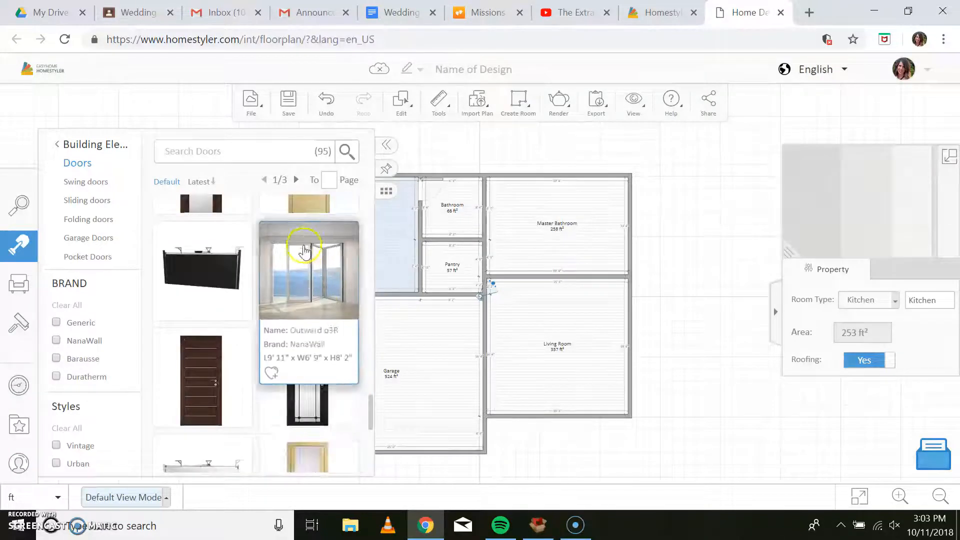
{"action": "scroll", "coordinate": [312, 267], "scroll_direction": "up", "scroll_amount": 2}
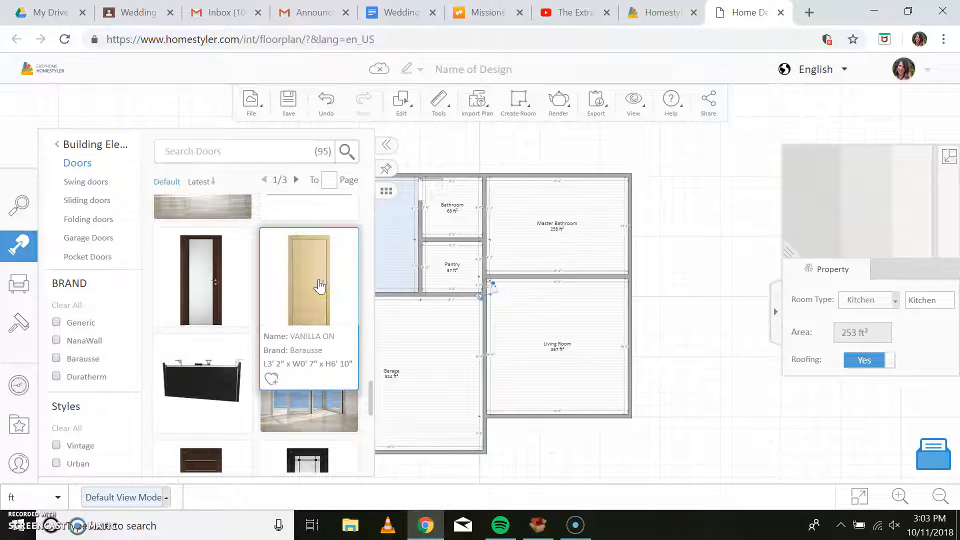
{"action": "left_click", "coordinate": [320, 283]}
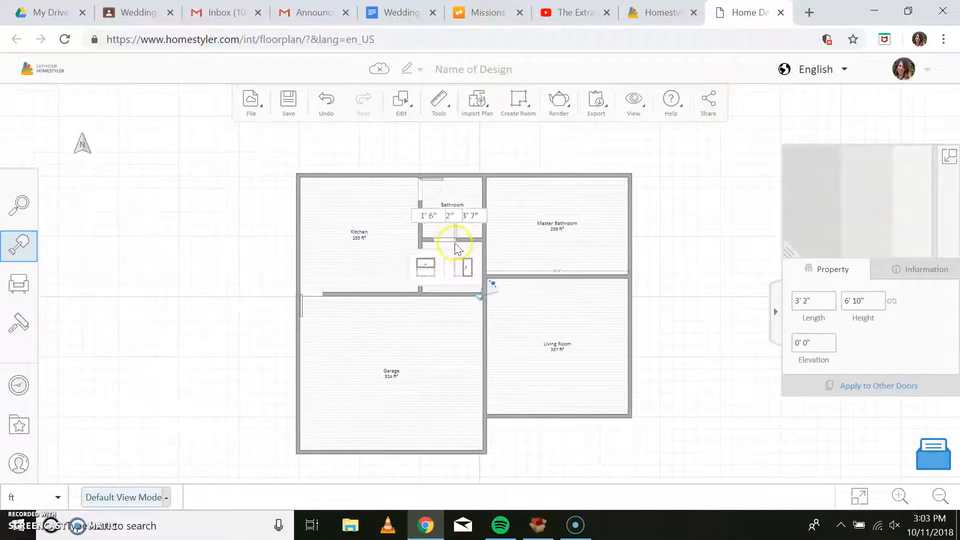
{"action": "left_click", "coordinate": [491, 195]}
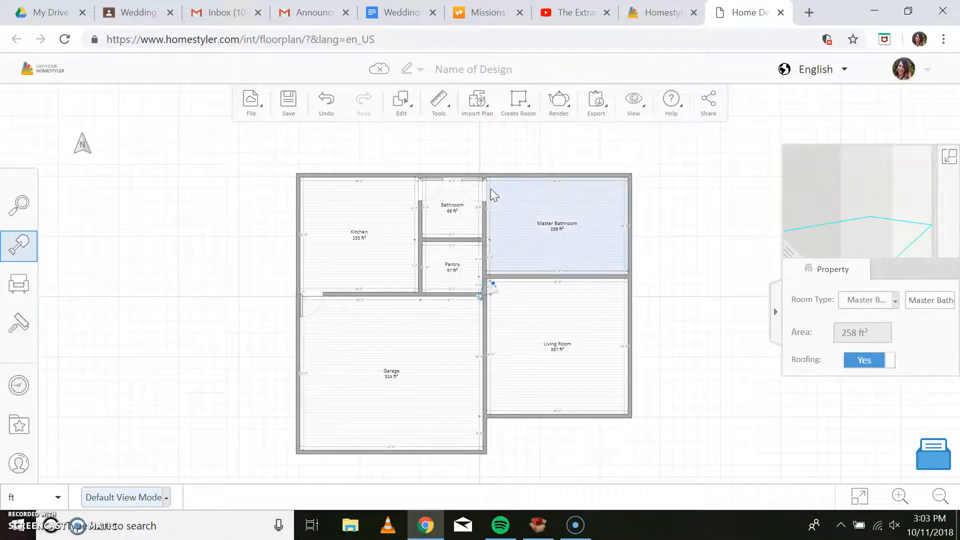
{"action": "left_click", "coordinate": [484, 192]}
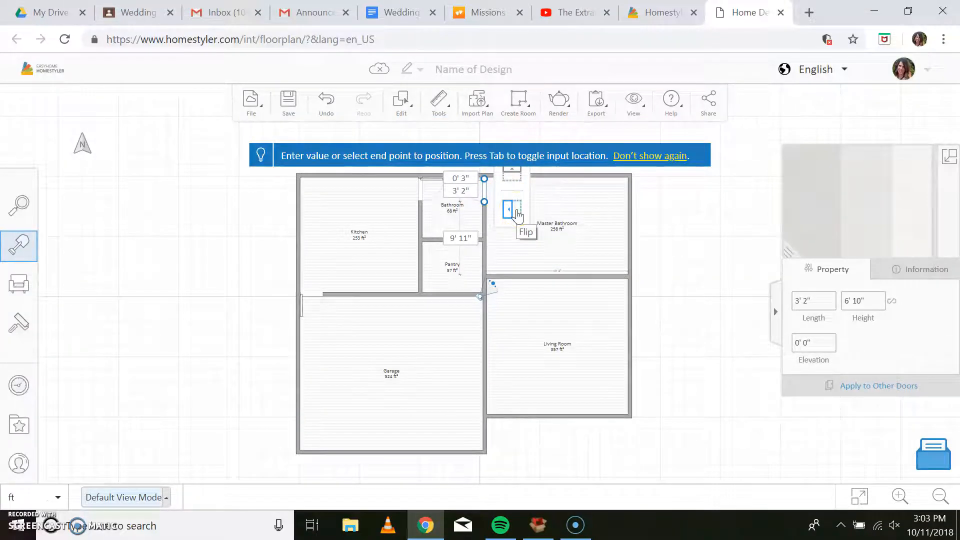
{"action": "left_click", "coordinate": [562, 214]}
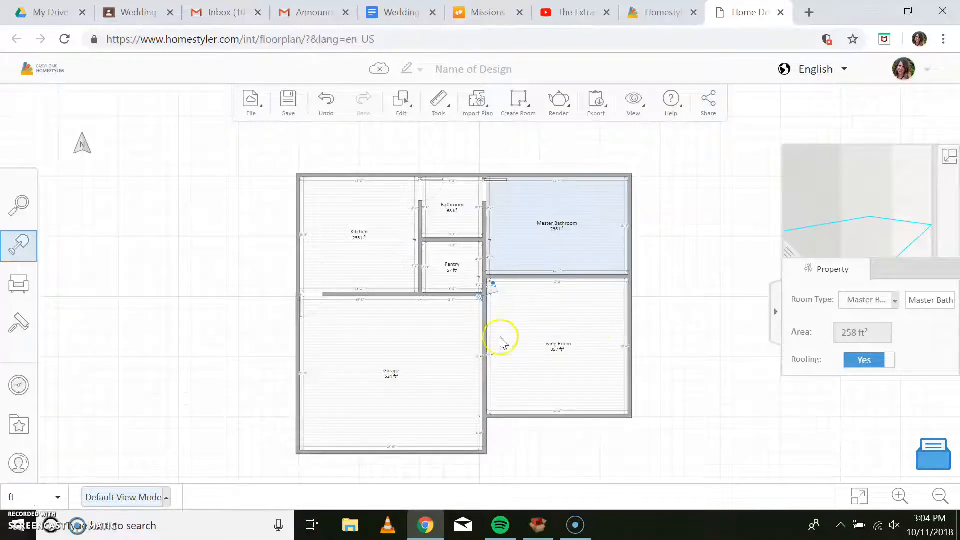
Draw a rectangular room about 14 ft wide inside the Living Room's upper-right corner, leaving a gap to its left wall.
{"action": "left_click", "coordinate": [518, 100]}
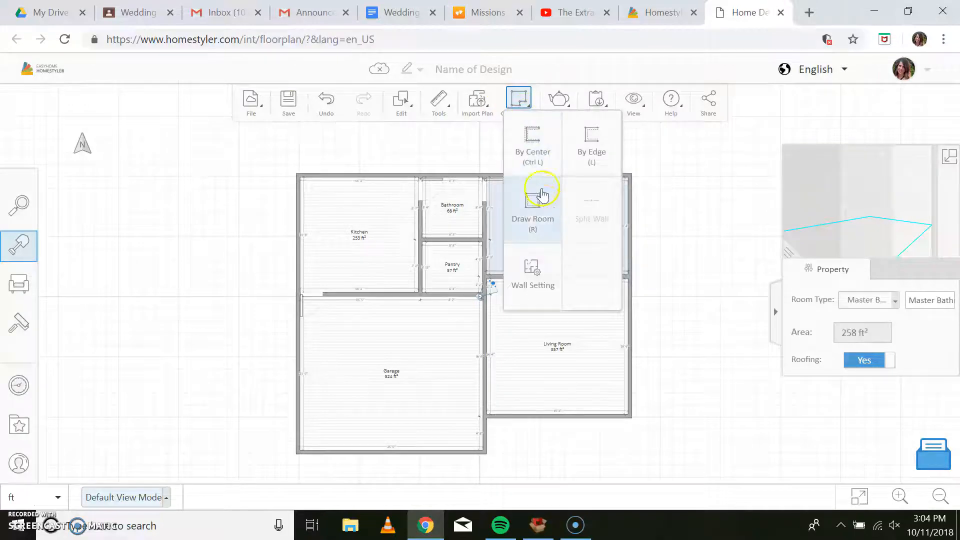
{"action": "left_click", "coordinate": [546, 206]}
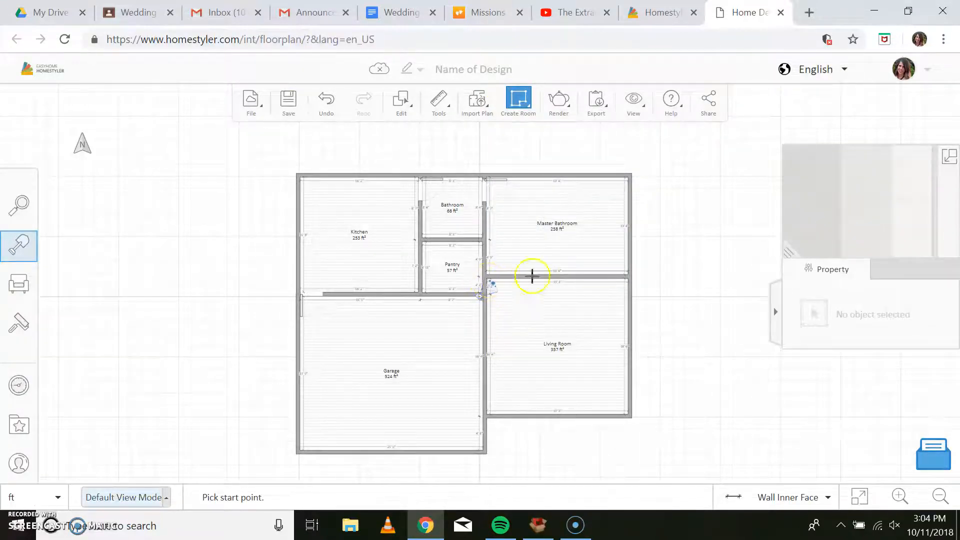
{"action": "right_click_drag", "start_coordinate": [518, 279], "coordinate": [522, 338]}
{"action": "left_click", "coordinate": [513, 344]}
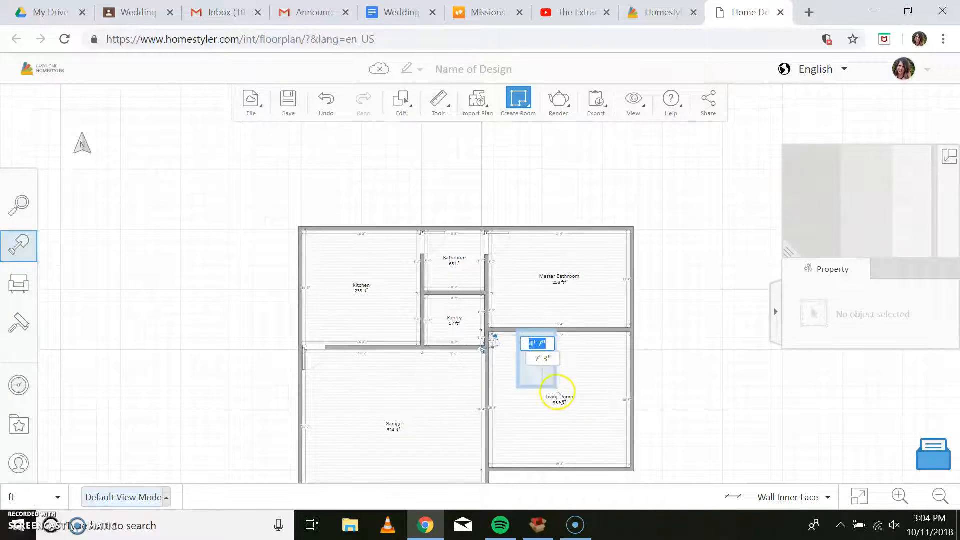
{"action": "left_click", "coordinate": [628, 400]}
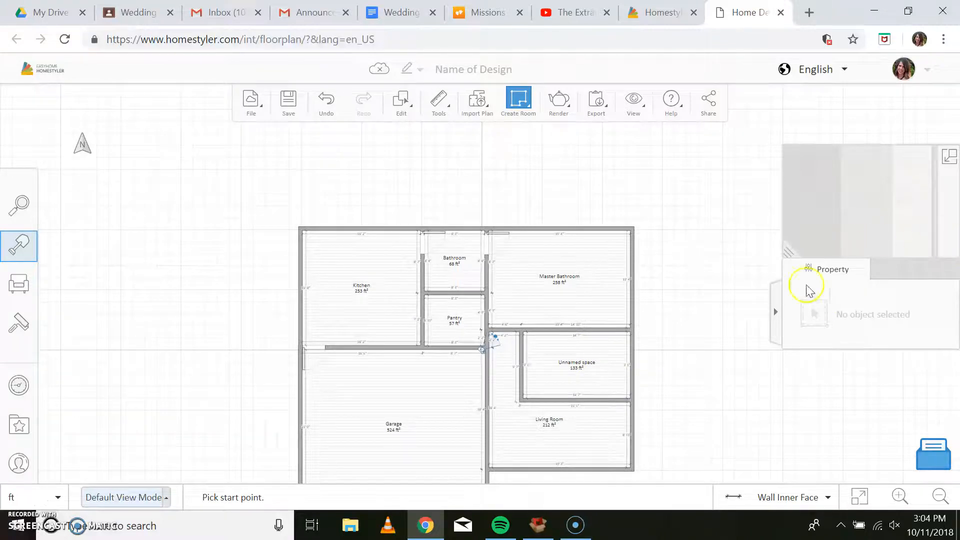
Undo the unnamed room drawn inside the Living Room's upper-right corner.
{"action": "left_click_drag", "start_coordinate": [696, 356], "coordinate": [703, 247]}
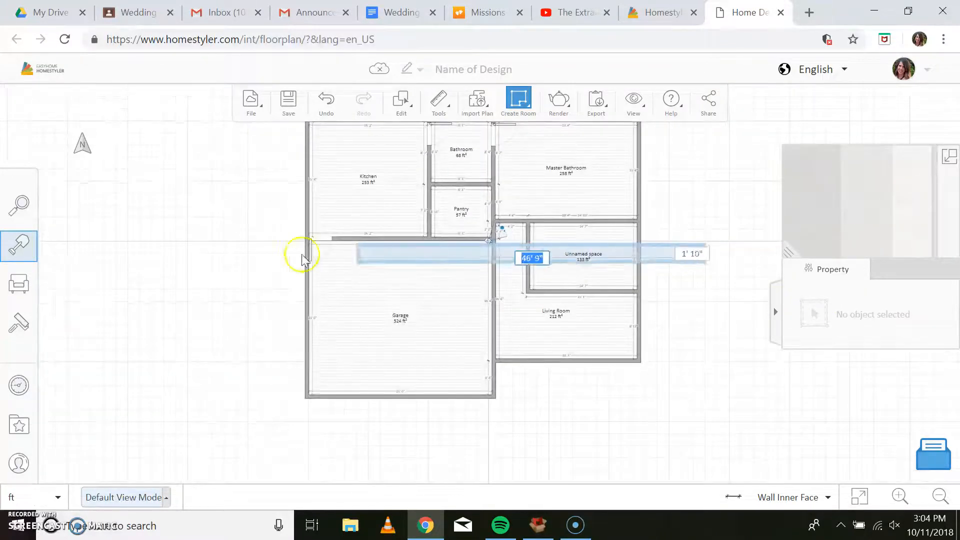
{"action": "left_click_drag", "start_coordinate": [395, 272], "coordinate": [325, 109]}
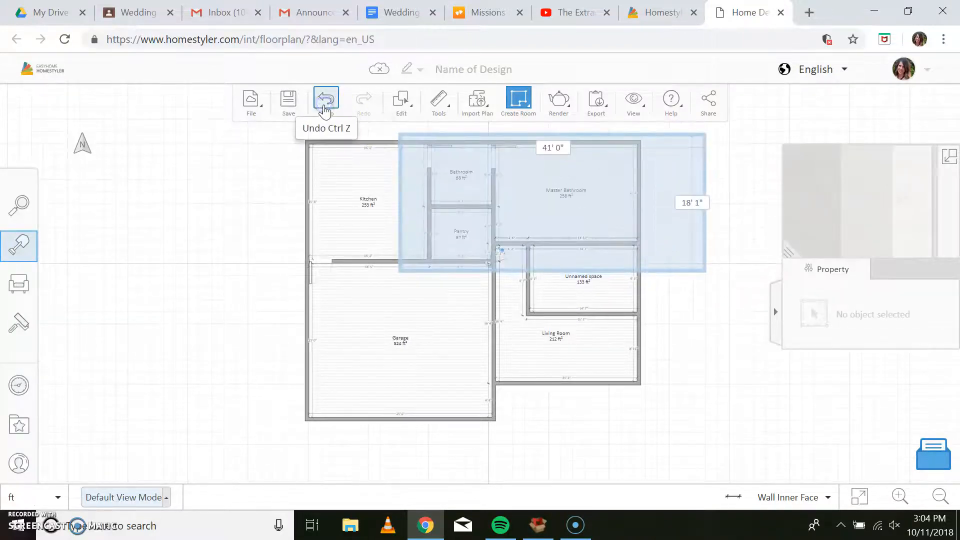
{"action": "left_click", "coordinate": [325, 109]}
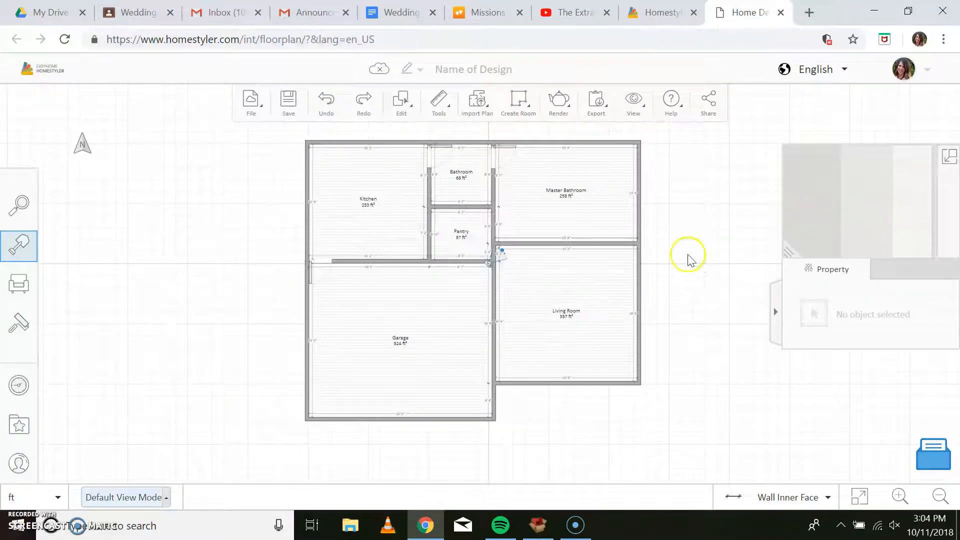
Draw a rectangular room of about 99 ft² in the Living Room's upper-right corner, undoing any stray overlapping room.
{"action": "mouse_move", "coordinate": [517, 106]}
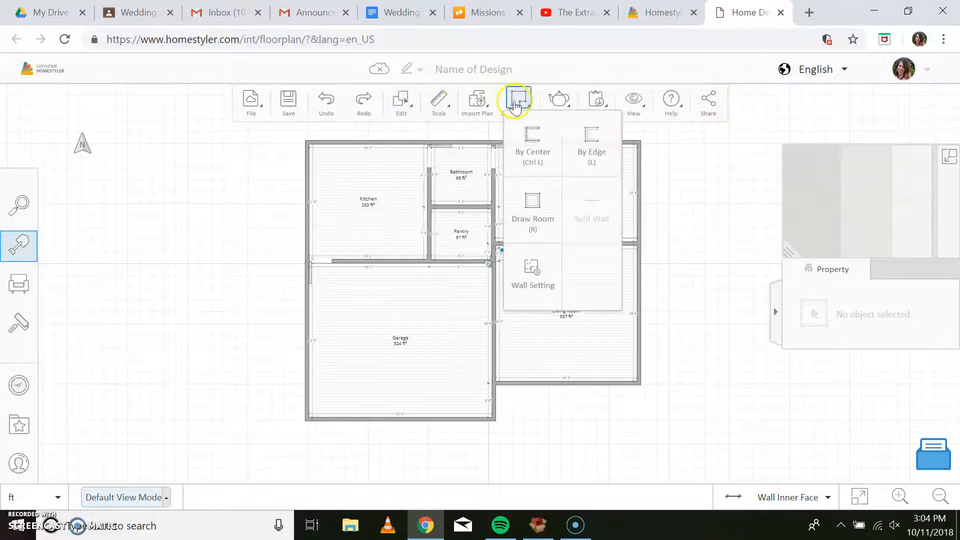
{"action": "left_click", "coordinate": [532, 215]}
{"action": "mouse_move", "coordinate": [534, 247]}
{"action": "left_mouse_down"}
{"action": "mouse_move", "coordinate": [549, 307]}
{"action": "mouse_move", "coordinate": [537, 276]}
{"action": "left_mouse_up"}
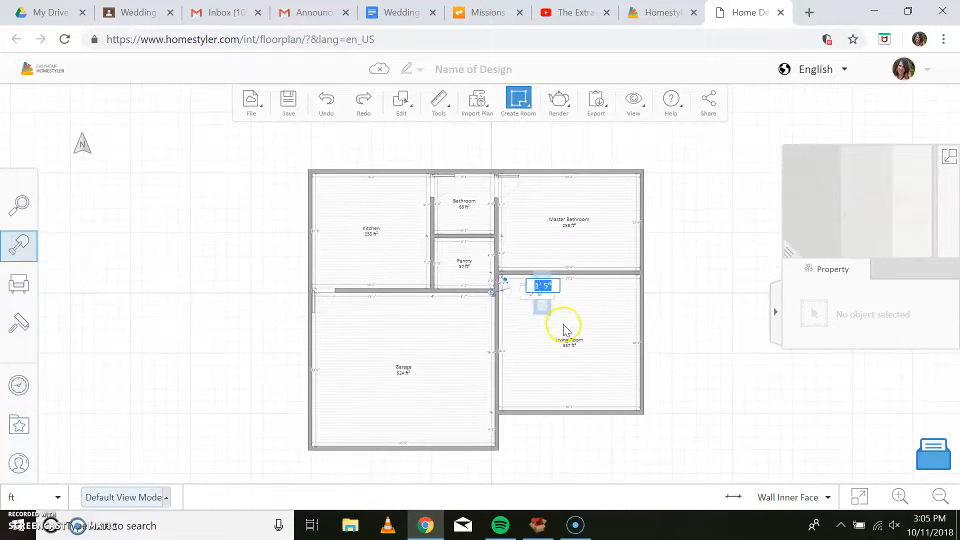
{"action": "left_click", "coordinate": [638, 328]}
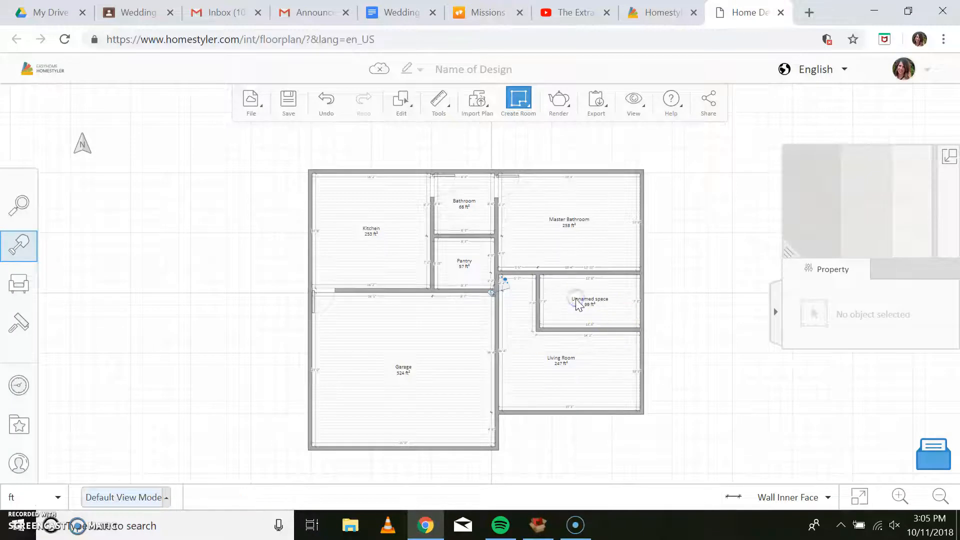
{"action": "left_click", "coordinate": [621, 306]}
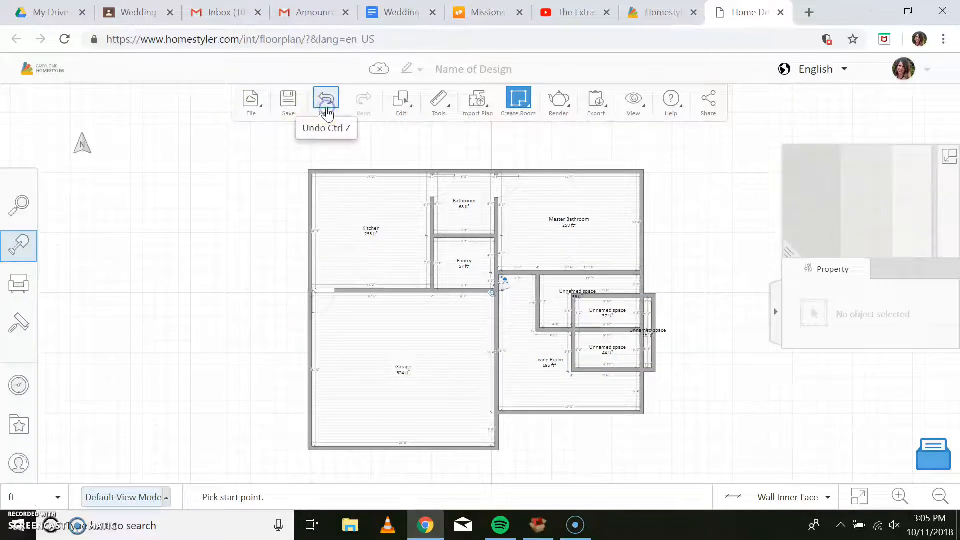
{"action": "left_click", "coordinate": [327, 113]}
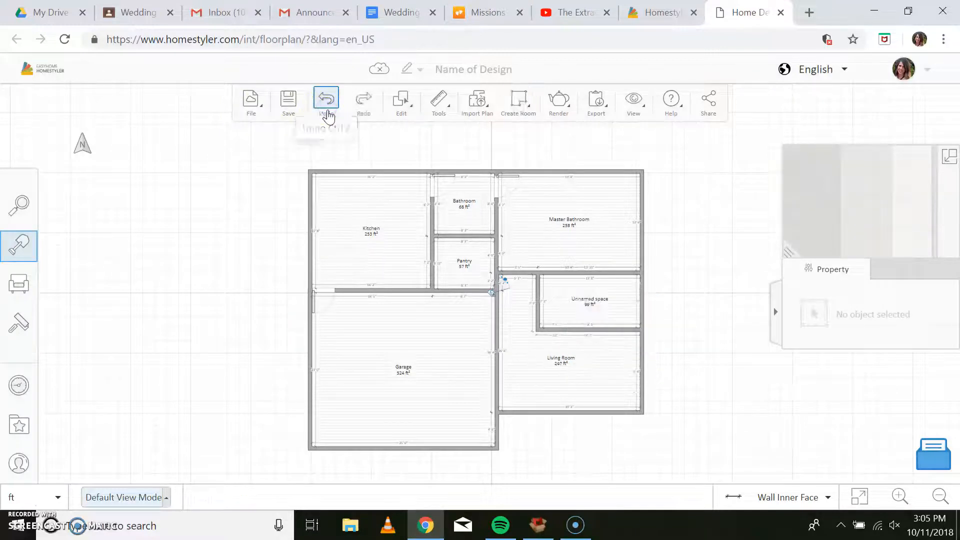
Set the room type of the unnamed space inside the Living Room's upper-right corner to Dining Room.
{"action": "left_click", "coordinate": [590, 302]}
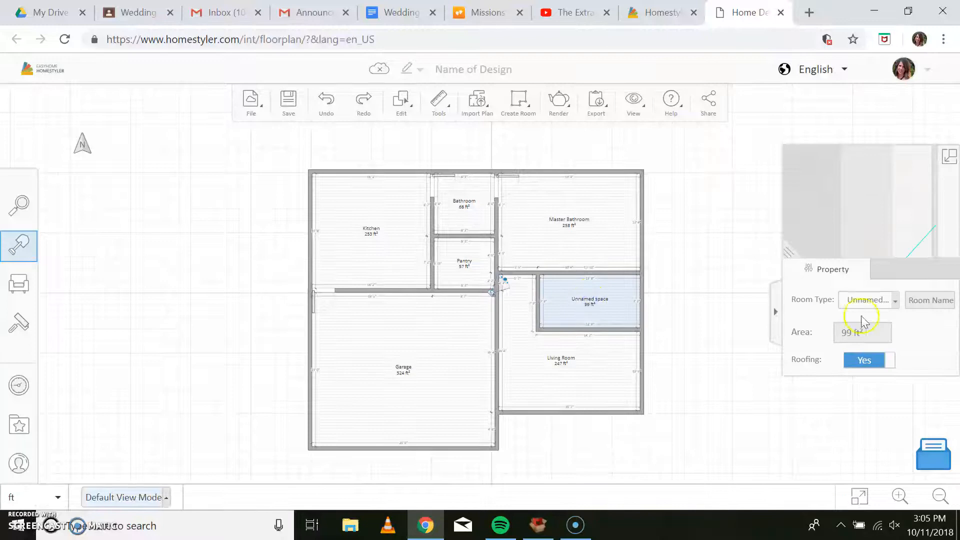
{"action": "left_click", "coordinate": [891, 305]}
{"action": "left_click", "coordinate": [896, 353]}
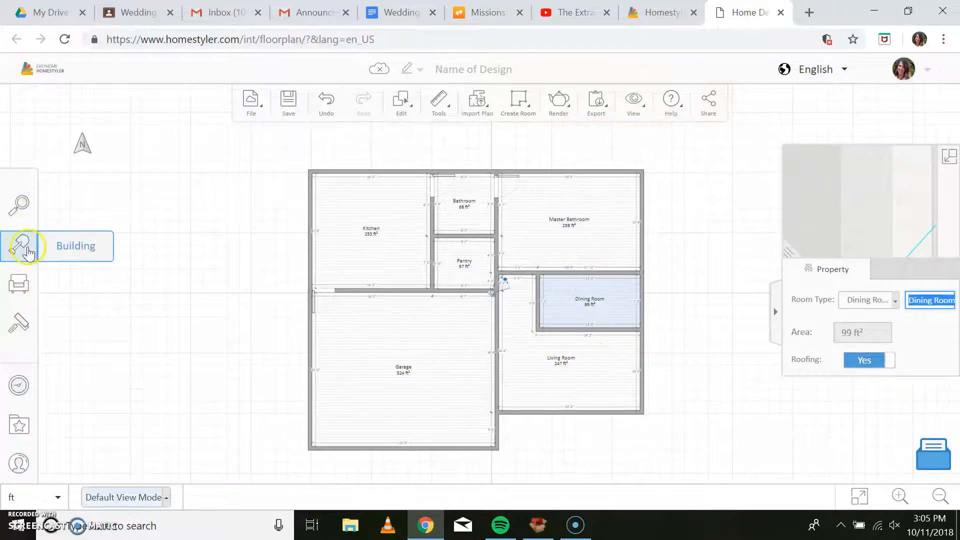
Place a wall opening in the wall between the Dining Room and Living Room and widen it to about 9' 5".
{"action": "left_click", "coordinate": [47, 258]}
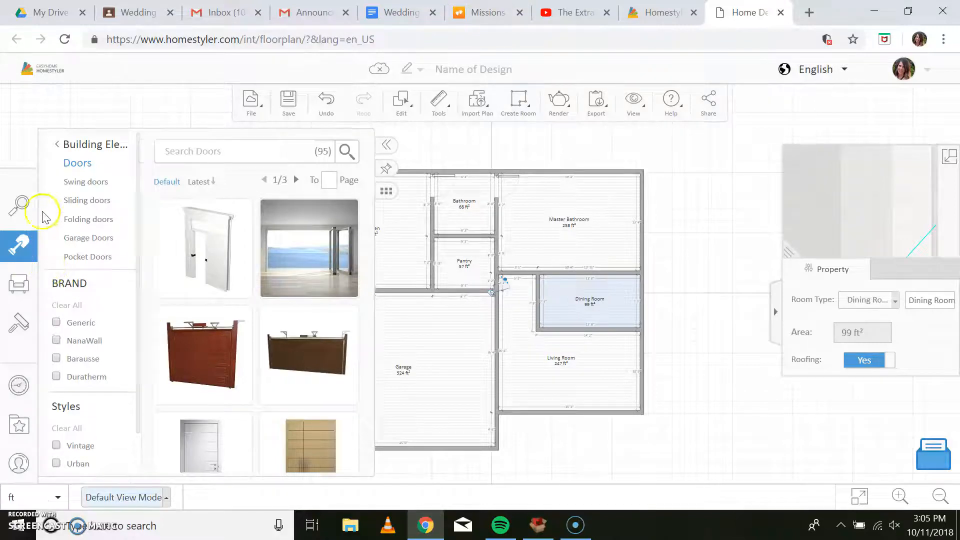
{"action": "left_click", "coordinate": [80, 148]}
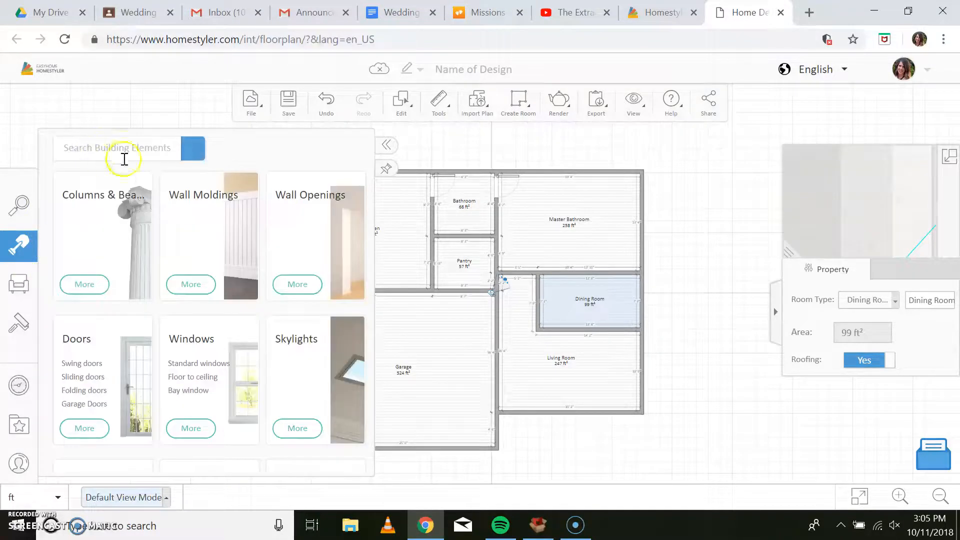
{"action": "left_click", "coordinate": [334, 222]}
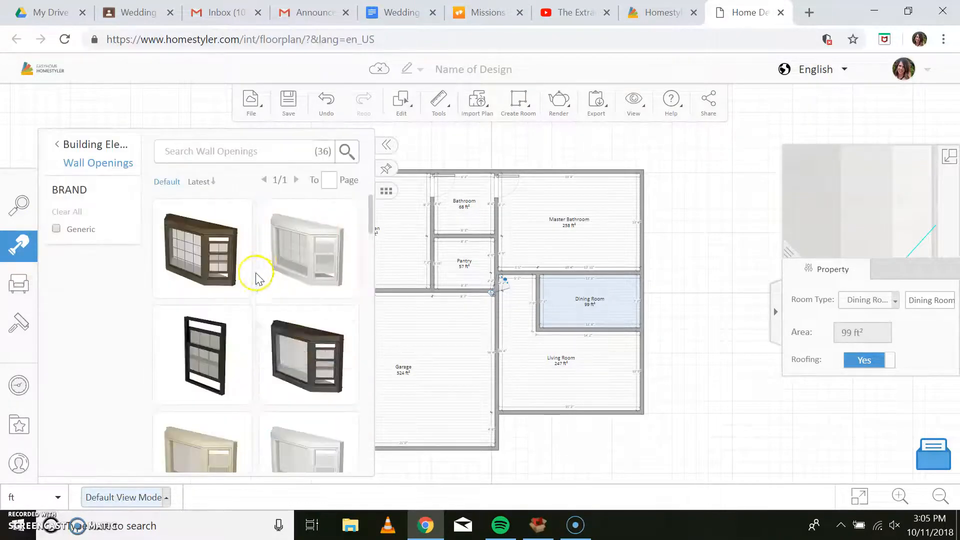
{"action": "scroll", "coordinate": [268, 321], "scroll_direction": "down", "scroll_amount": 6}
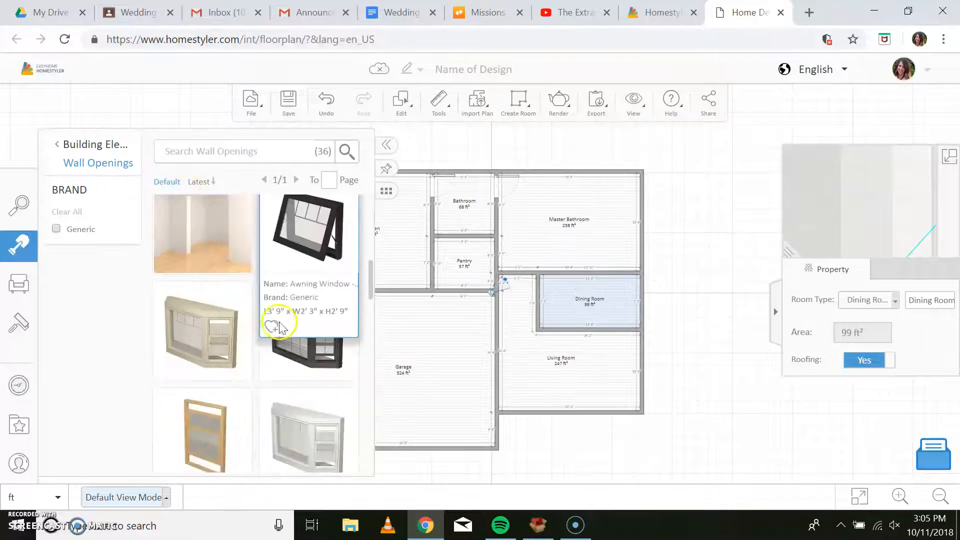
{"action": "scroll", "coordinate": [215, 280], "scroll_direction": "up", "scroll_amount": 3}
{"action": "left_click", "coordinate": [213, 352]}
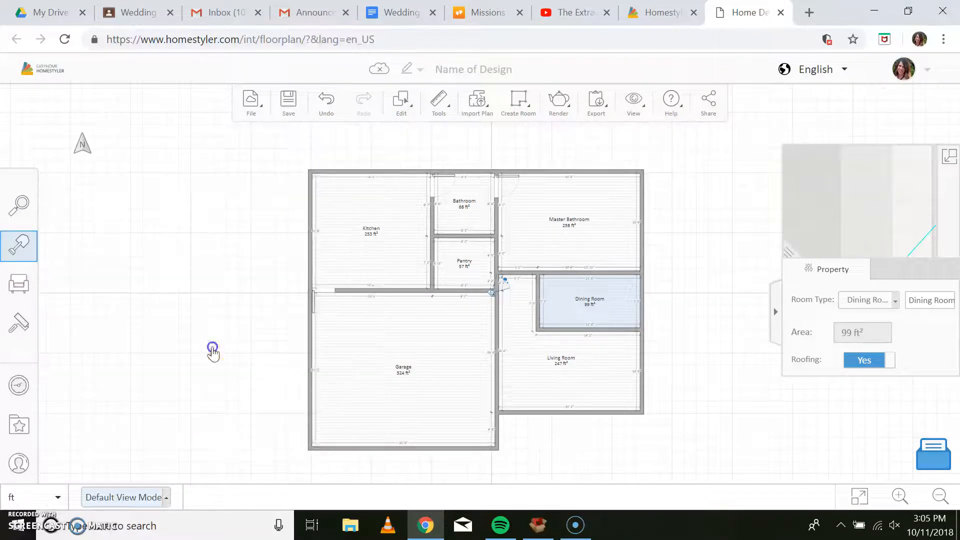
{"action": "left_click", "coordinate": [590, 331]}
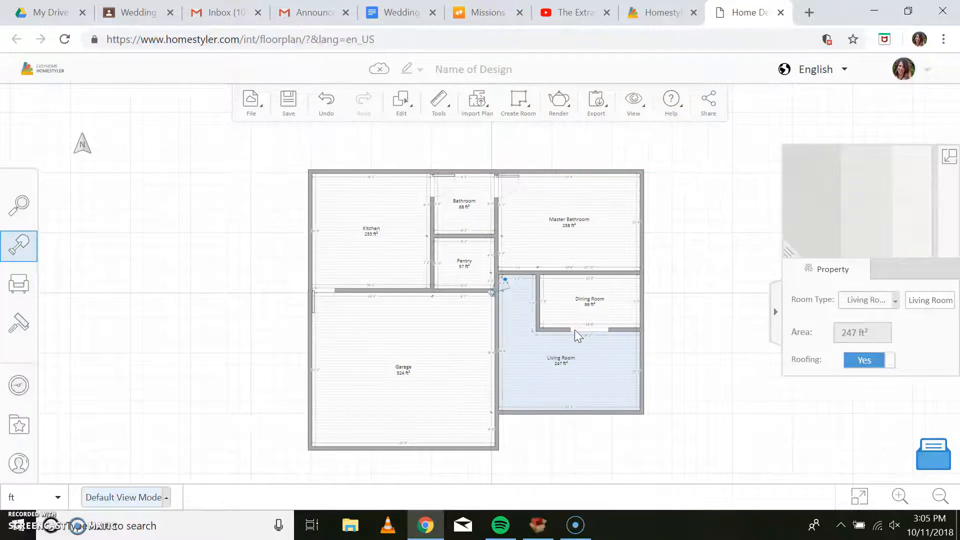
{"action": "left_click", "coordinate": [575, 329]}
{"action": "left_click_drag", "start_coordinate": [572, 329], "coordinate": [621, 330]}
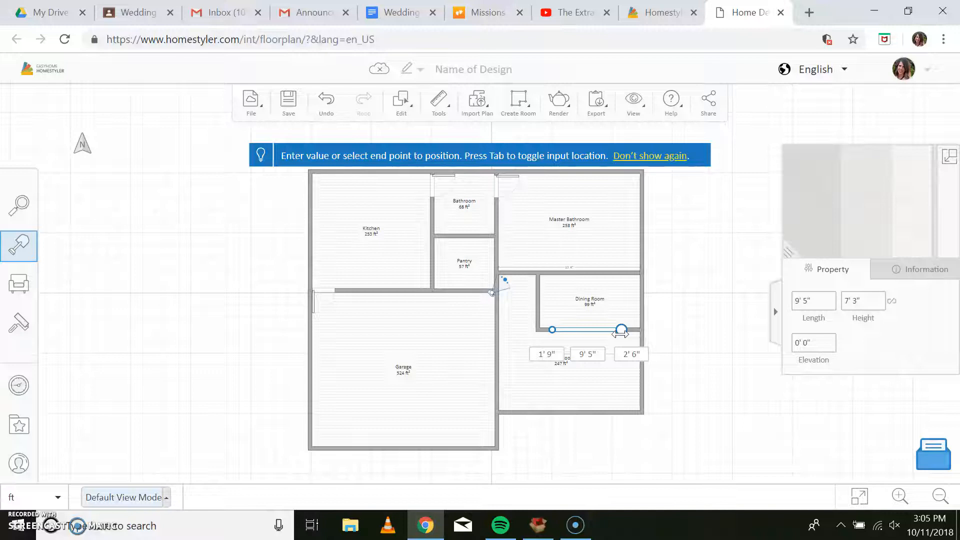
Move the camera to the Living Room's lower-left corner, examine the Dining Room opening in 3D, and return to the floor plan.
{"action": "left_click_drag", "start_coordinate": [493, 293], "coordinate": [506, 402]}
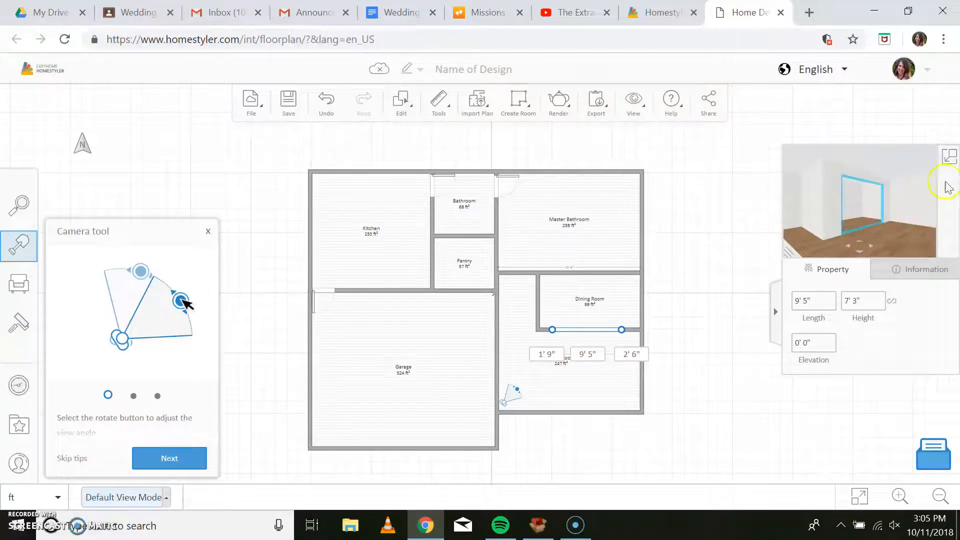
{"action": "left_click", "coordinate": [952, 165]}
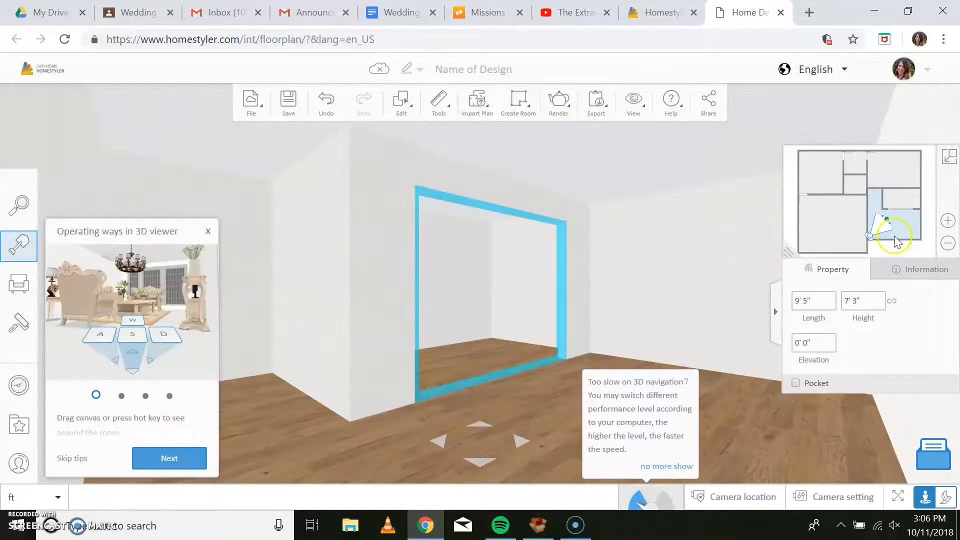
{"action": "left_click", "coordinate": [891, 224]}
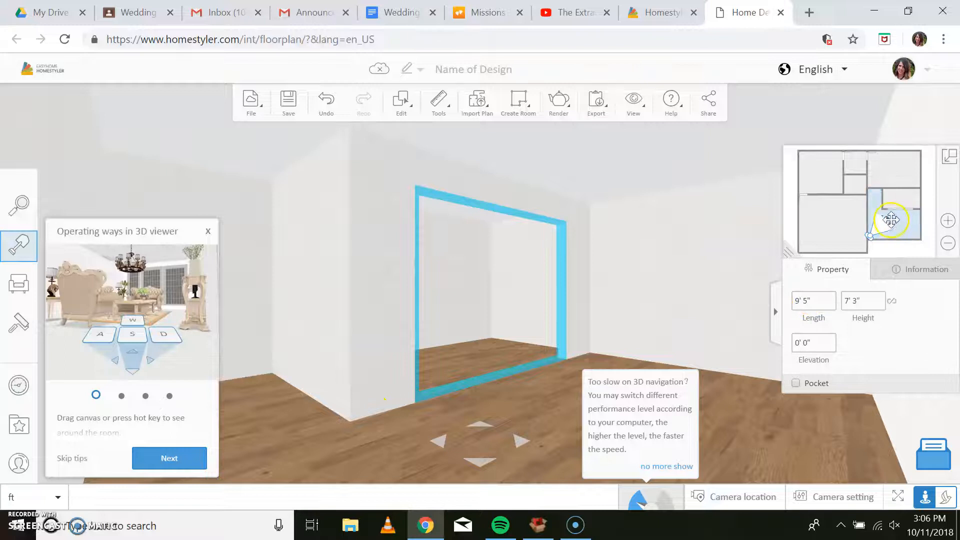
{"action": "mouse_move", "coordinate": [888, 220]}
{"action": "left_mouse_down"}
{"action": "mouse_move", "coordinate": [872, 206]}
{"action": "mouse_move", "coordinate": [902, 225]}
{"action": "left_mouse_up"}
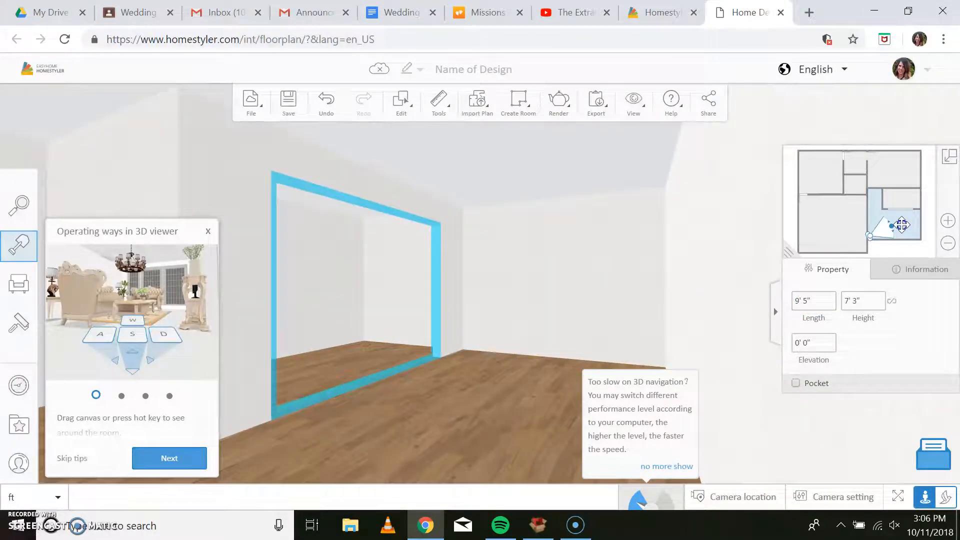
{"action": "left_click", "coordinate": [947, 161]}
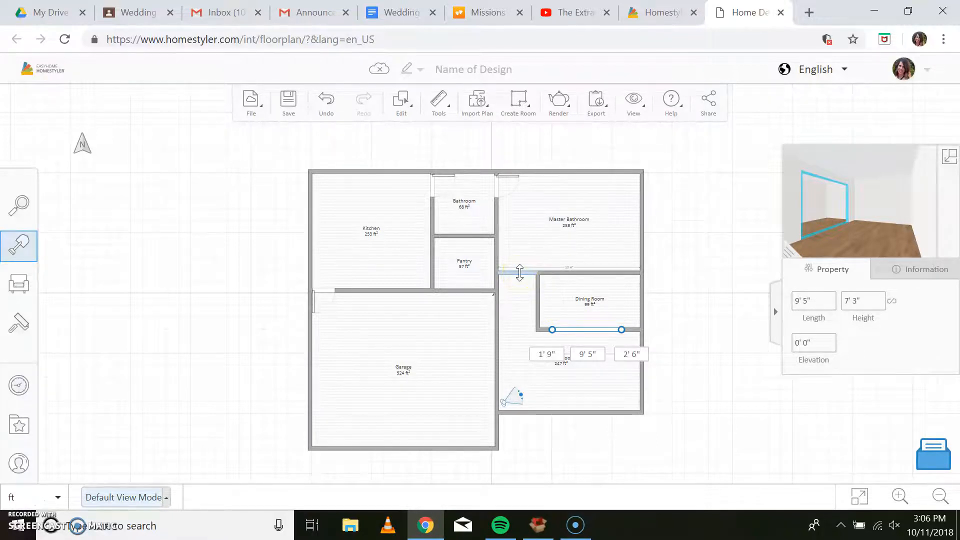
Place a 3' 2" long door at the left end of the wall between the Master Bathroom and Living Room.
{"action": "left_click", "coordinate": [18, 215]}
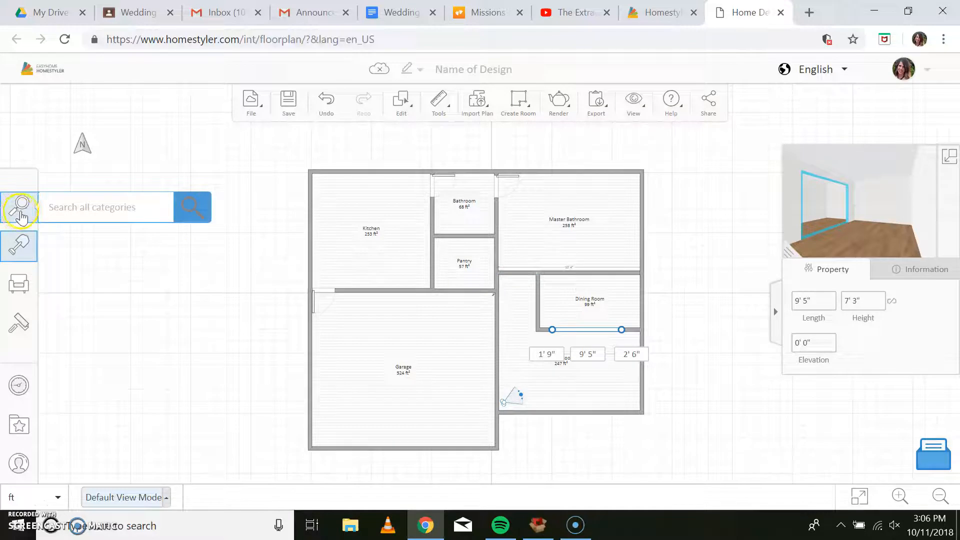
{"action": "left_click", "coordinate": [18, 245]}
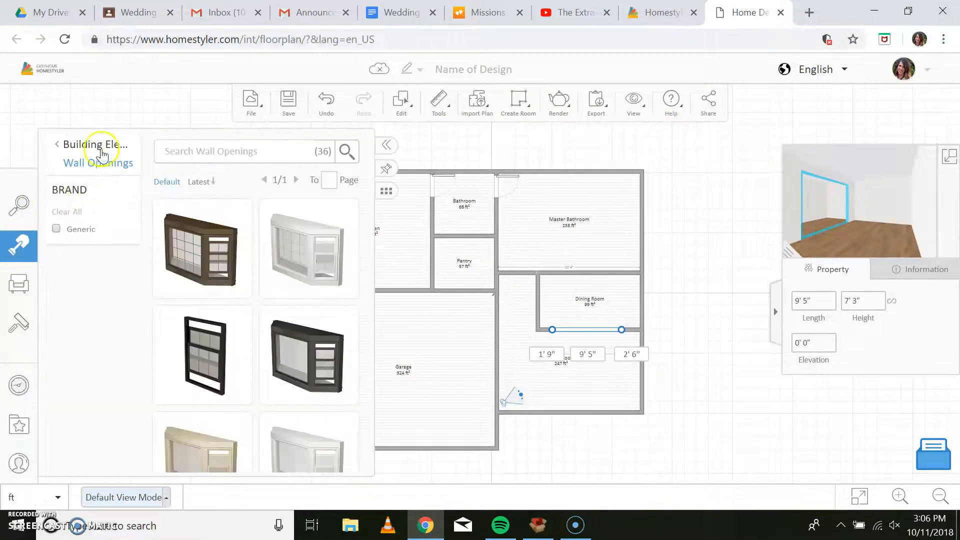
{"action": "left_click", "coordinate": [102, 143]}
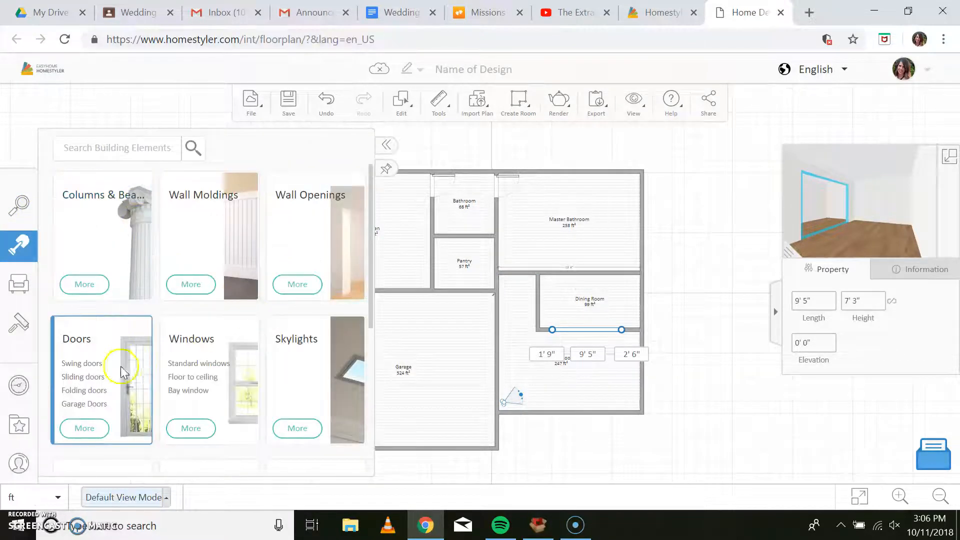
{"action": "left_click", "coordinate": [119, 373]}
{"action": "scroll", "coordinate": [314, 345], "scroll_direction": "down", "scroll_amount": 5}
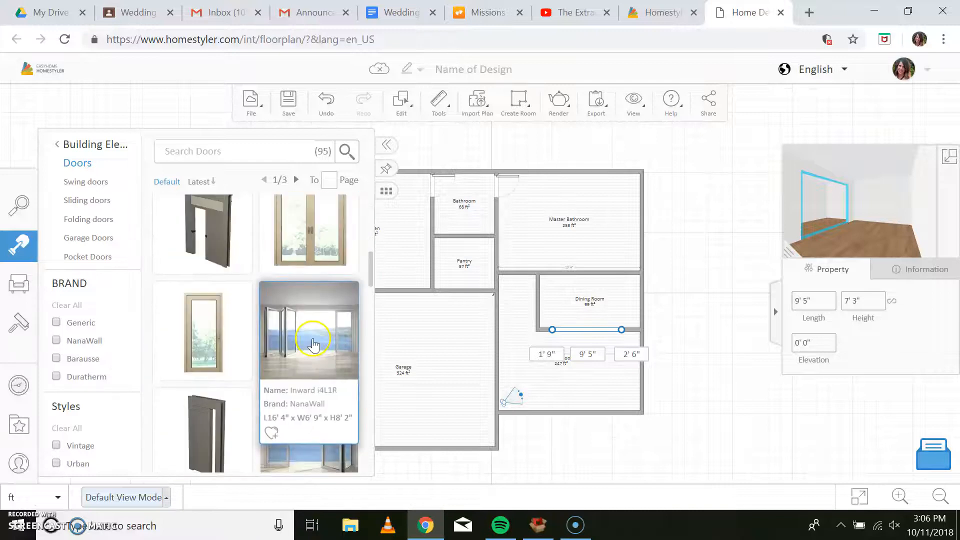
{"action": "scroll", "coordinate": [313, 345], "scroll_direction": "down", "scroll_amount": 5}
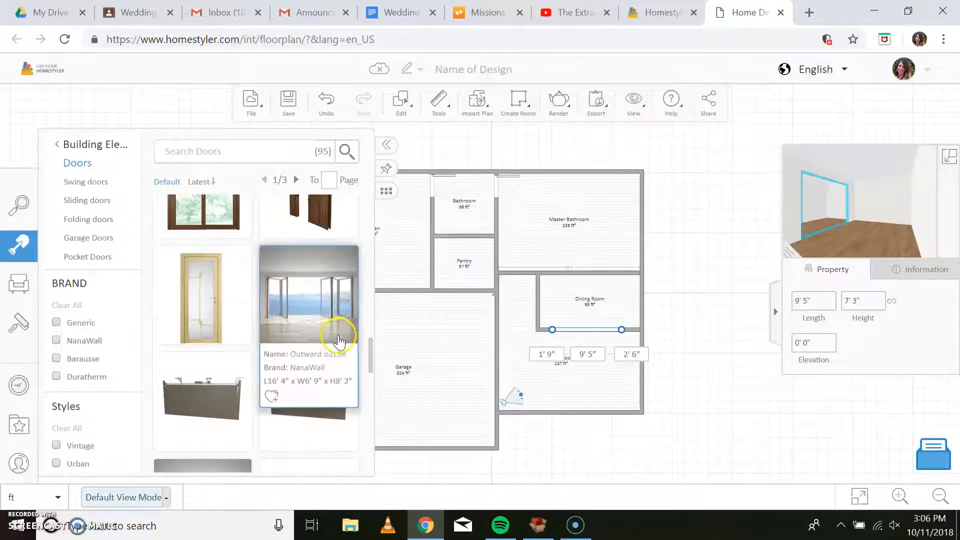
{"action": "scroll", "coordinate": [339, 343], "scroll_direction": "down", "scroll_amount": 3}
{"action": "left_click", "coordinate": [319, 388]}
{"action": "left_click", "coordinate": [520, 272]}
{"action": "mouse_move", "coordinate": [518, 267]}
{"action": "left_mouse_down"}
{"action": "mouse_move", "coordinate": [526, 266]}
{"action": "mouse_move", "coordinate": [506, 271]}
{"action": "mouse_move", "coordinate": [513, 270]}
{"action": "left_mouse_up"}
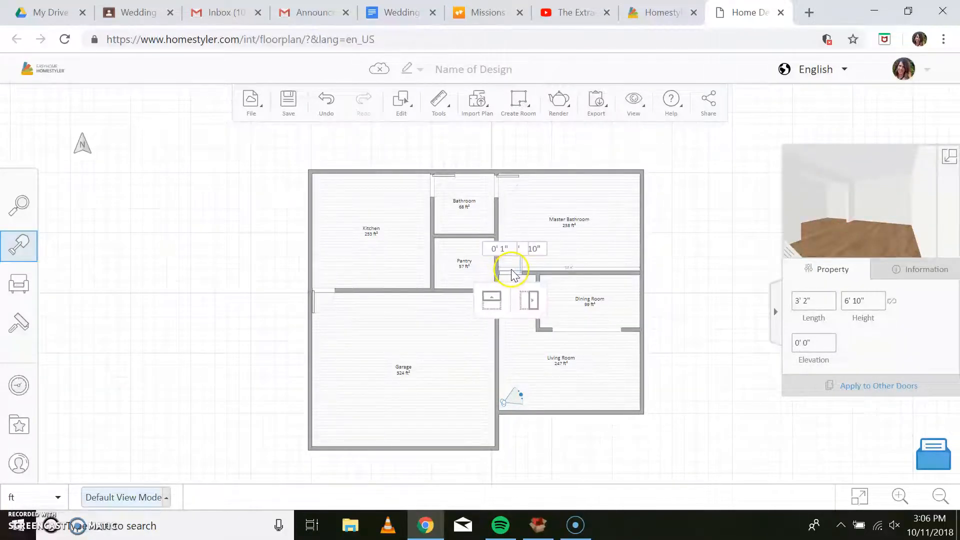
Flip the door between the Master Bathroom and Living Room so that it swings into the Living Room.
{"action": "left_click", "coordinate": [511, 270]}
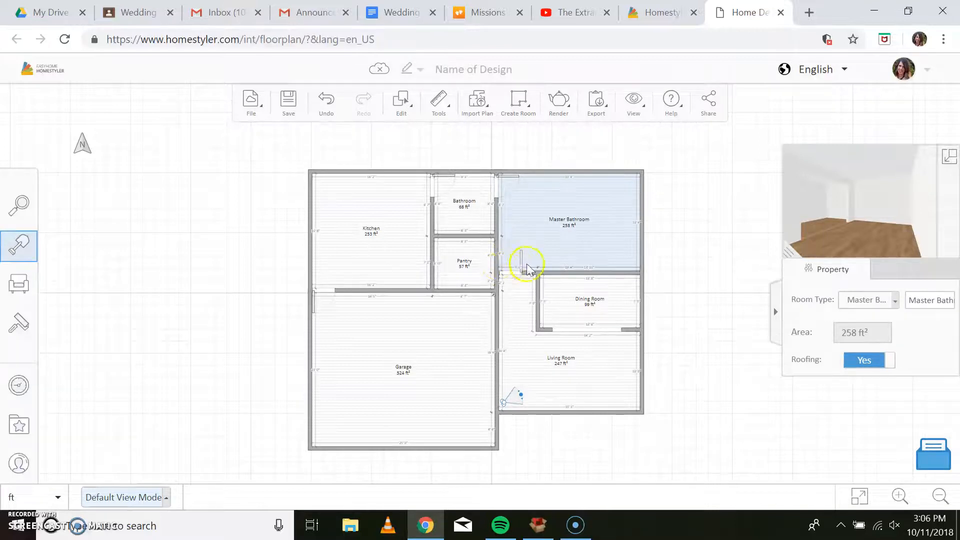
{"action": "left_click", "coordinate": [515, 273]}
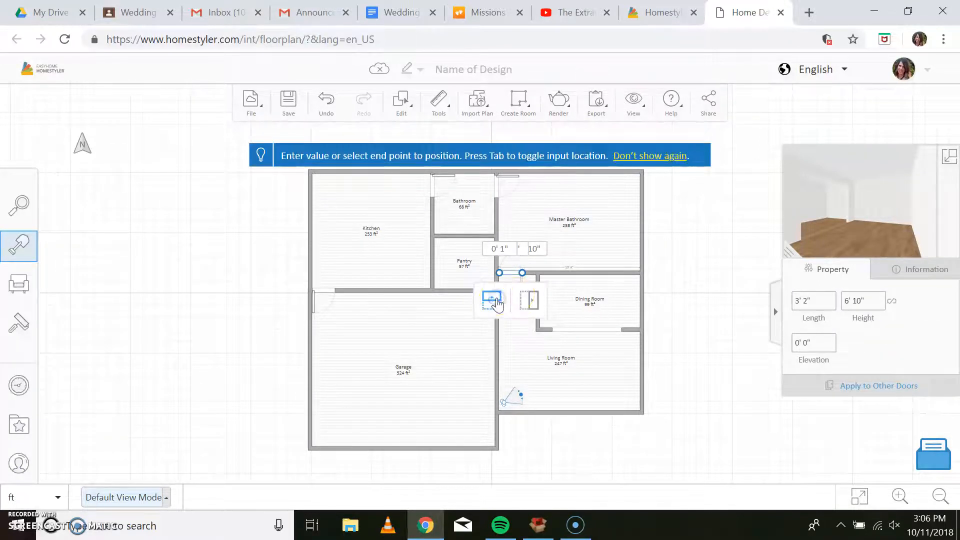
{"action": "left_click", "coordinate": [562, 243]}
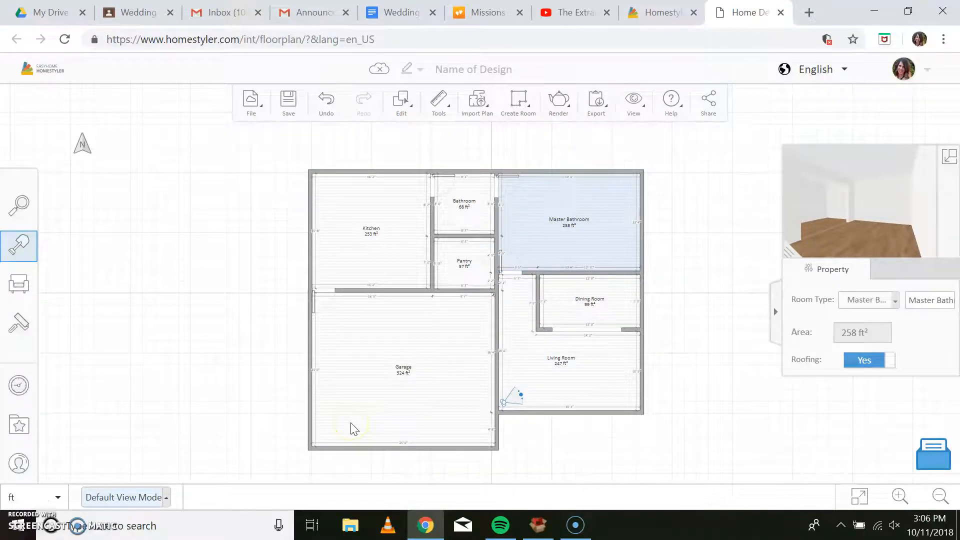
Place a window 3' 3" long and 4' 3" high in the Bathroom's upper exterior wall.
{"action": "left_click", "coordinate": [18, 244]}
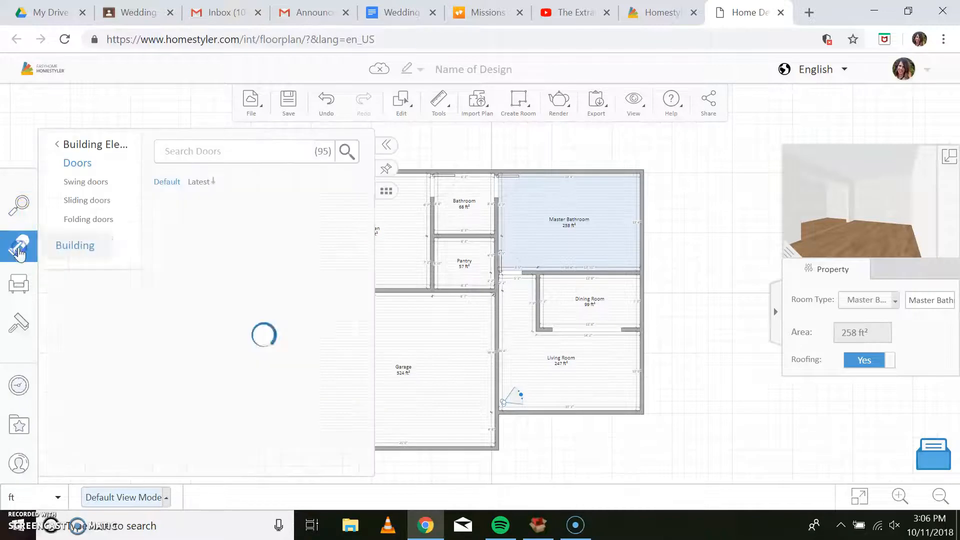
{"action": "left_click", "coordinate": [75, 144]}
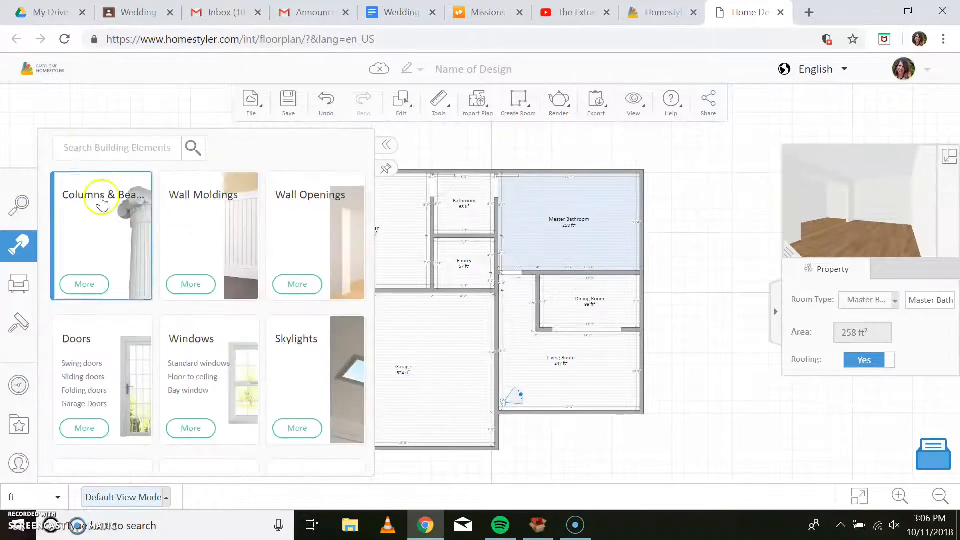
{"action": "left_click", "coordinate": [246, 369]}
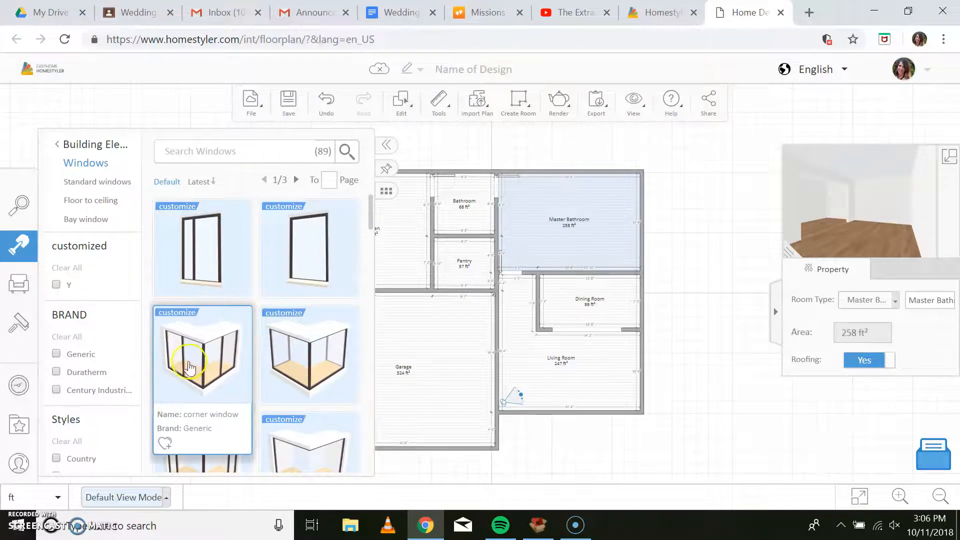
{"action": "scroll", "coordinate": [300, 313], "scroll_direction": "down", "scroll_amount": 5}
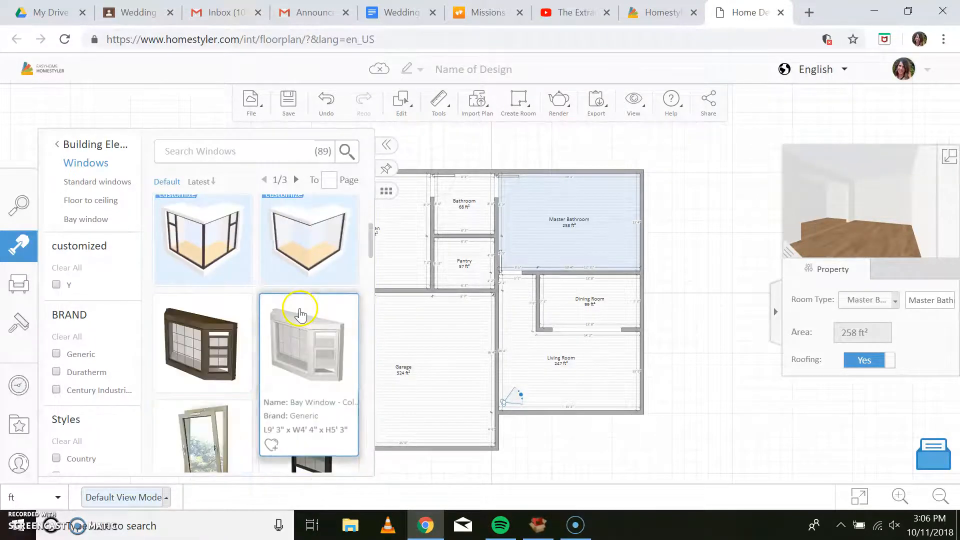
{"action": "scroll", "coordinate": [272, 307], "scroll_direction": "down", "scroll_amount": 3}
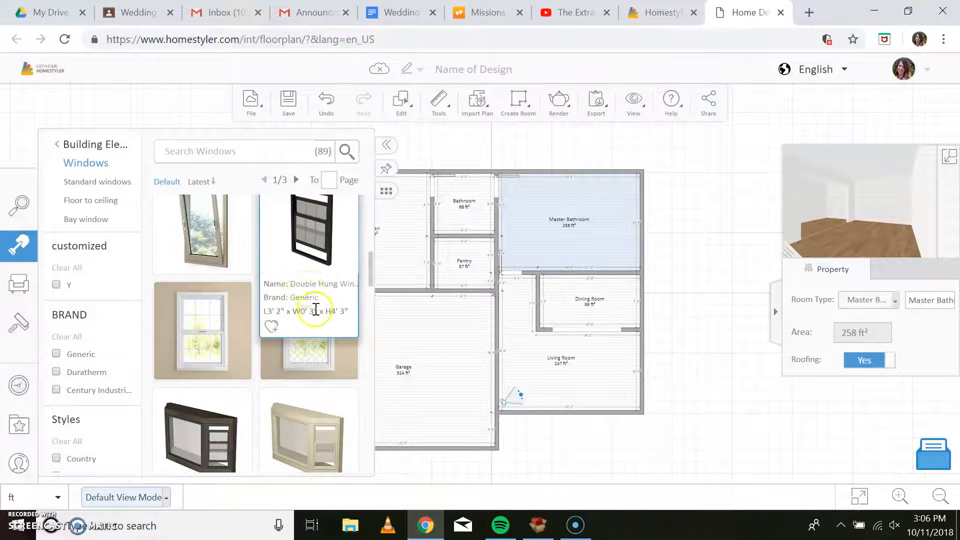
{"action": "scroll", "coordinate": [323, 330], "scroll_direction": "down", "scroll_amount": 5}
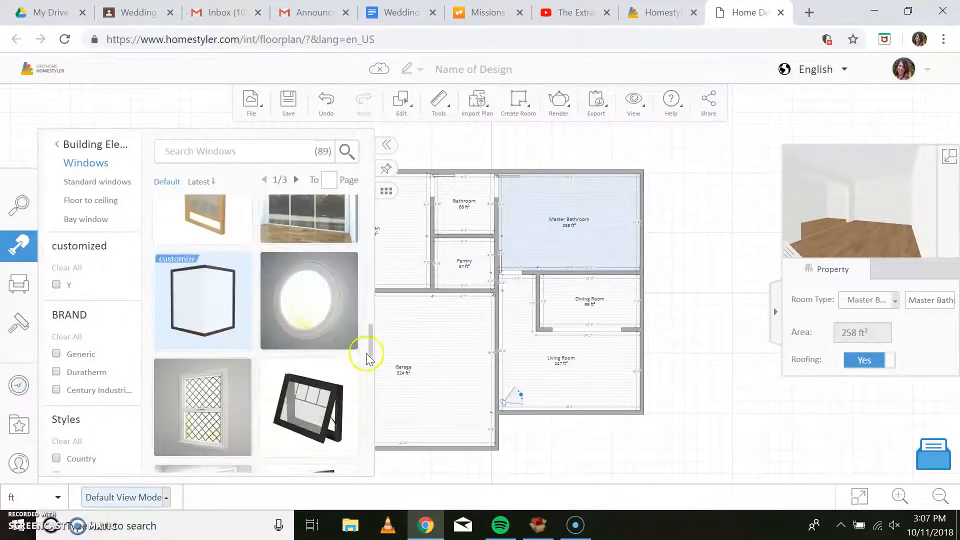
{"action": "scroll", "coordinate": [344, 399], "scroll_direction": "down", "scroll_amount": 5}
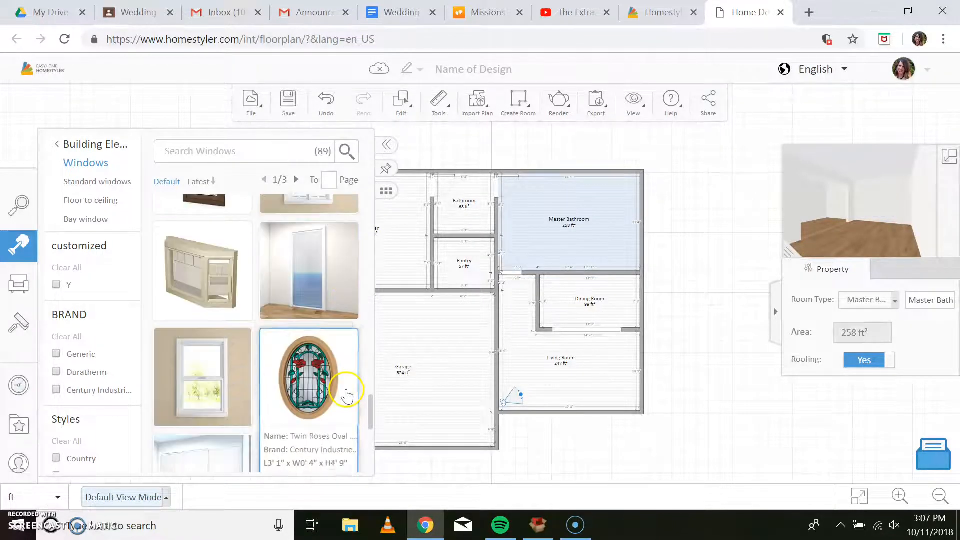
{"action": "scroll", "coordinate": [348, 395], "scroll_direction": "down", "scroll_amount": 3}
{"action": "left_click_drag", "start_coordinate": [311, 270], "coordinate": [469, 173]}
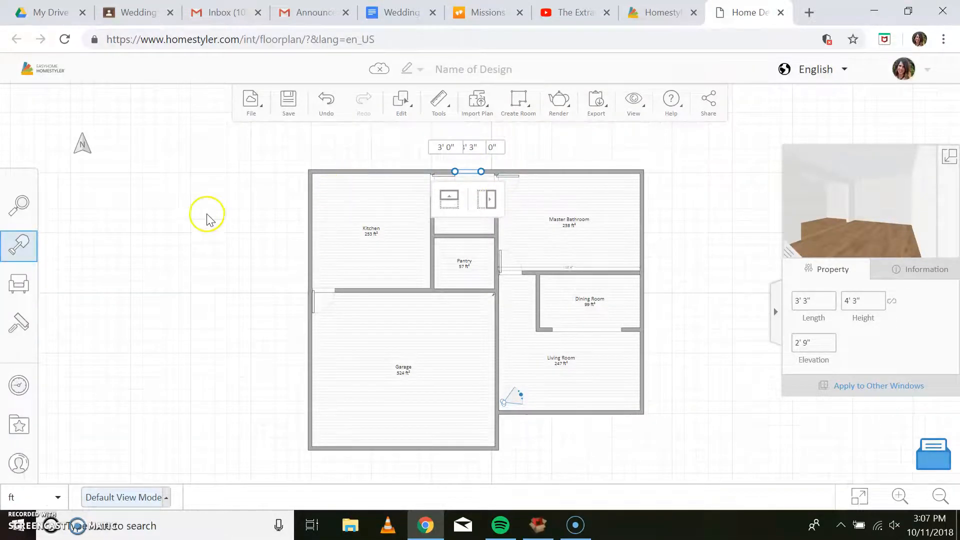
Place a window in the Kitchen's upper exterior wall, widened to about 6' 1", and move the camera into the Kitchen facing it.
{"action": "left_click", "coordinate": [20, 246]}
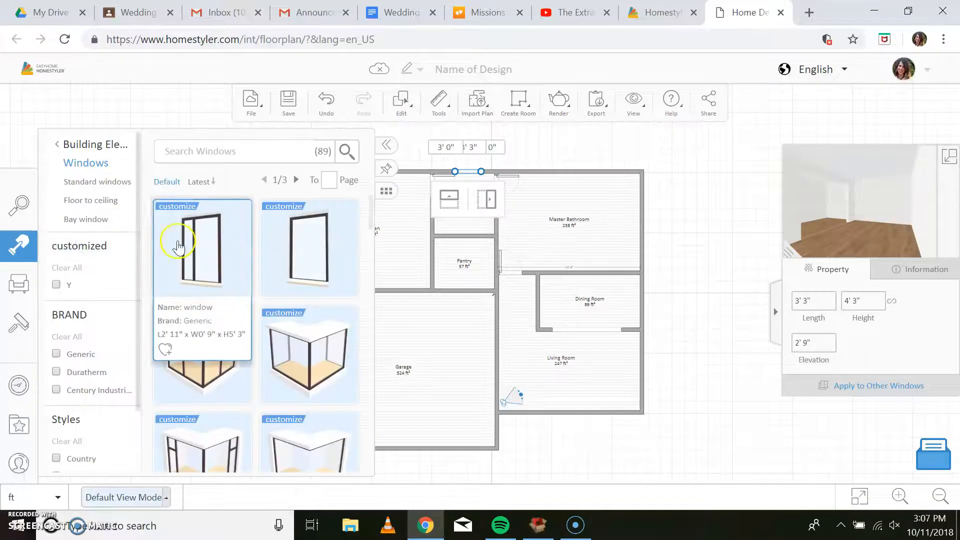
{"action": "scroll", "coordinate": [273, 259], "scroll_direction": "down", "scroll_amount": 10}
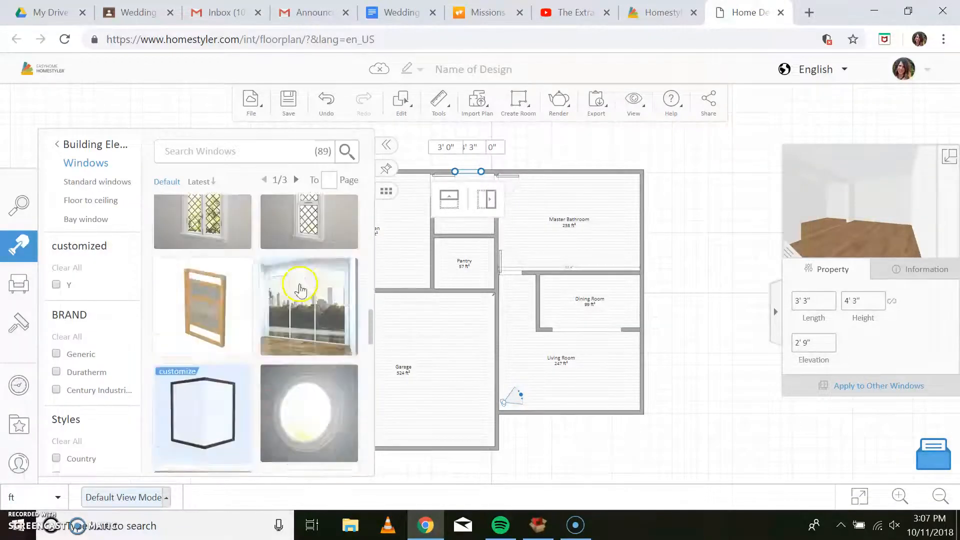
{"action": "scroll", "coordinate": [301, 292], "scroll_direction": "down", "scroll_amount": 8}
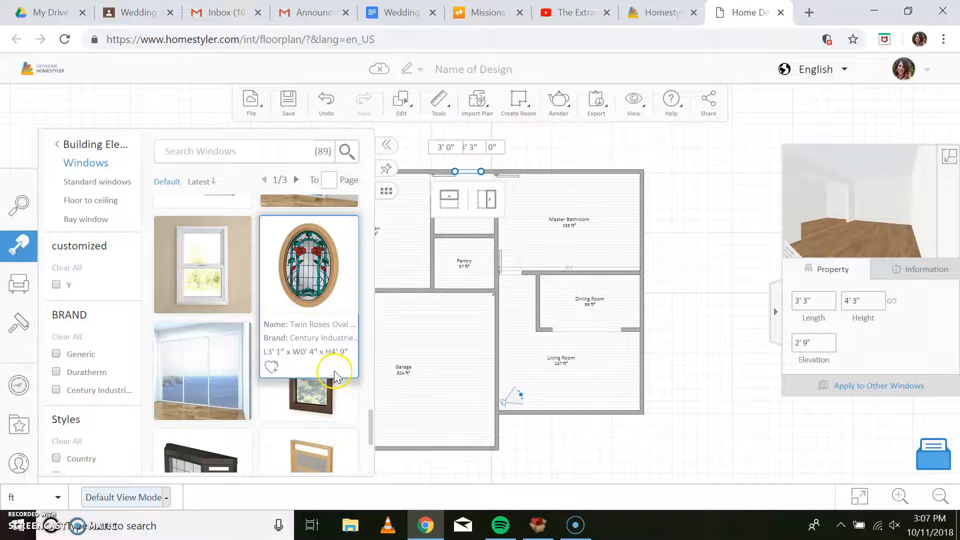
{"action": "left_click", "coordinate": [332, 376]}
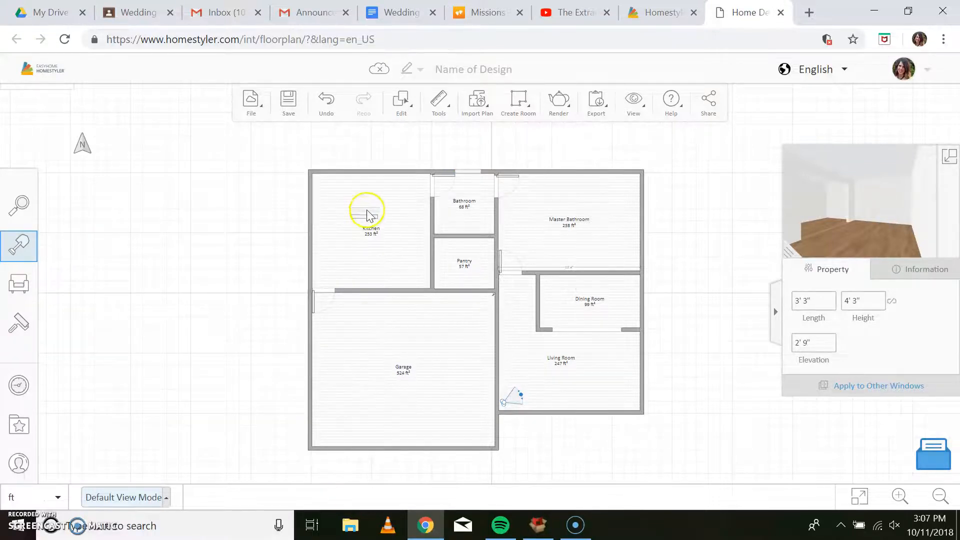
{"action": "left_click", "coordinate": [365, 175]}
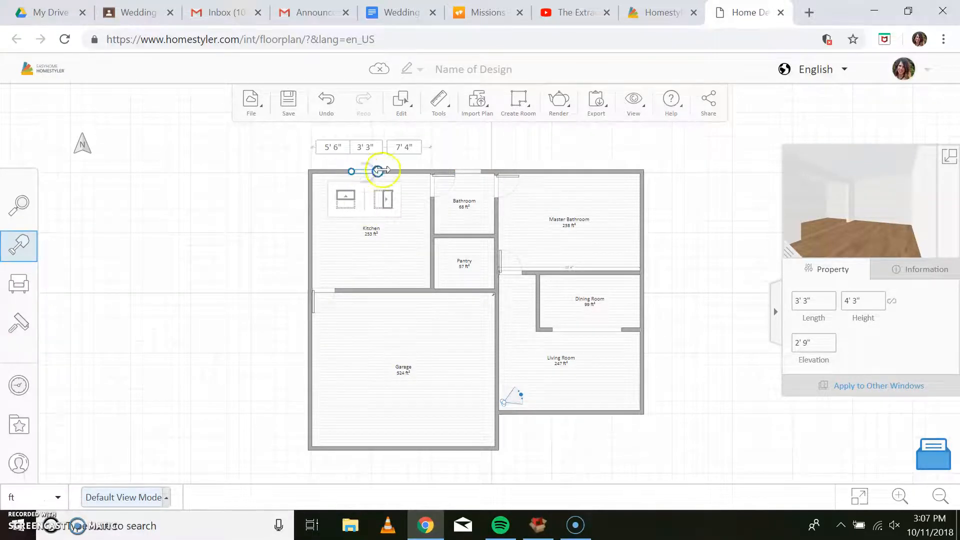
{"action": "left_click_drag", "start_coordinate": [382, 170], "coordinate": [404, 173]}
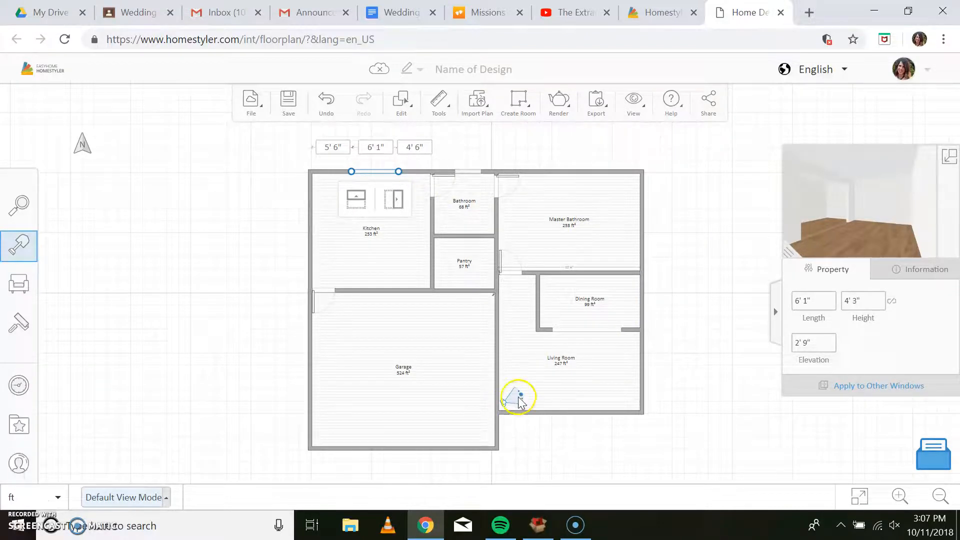
{"action": "left_click_drag", "start_coordinate": [521, 398], "coordinate": [397, 240]}
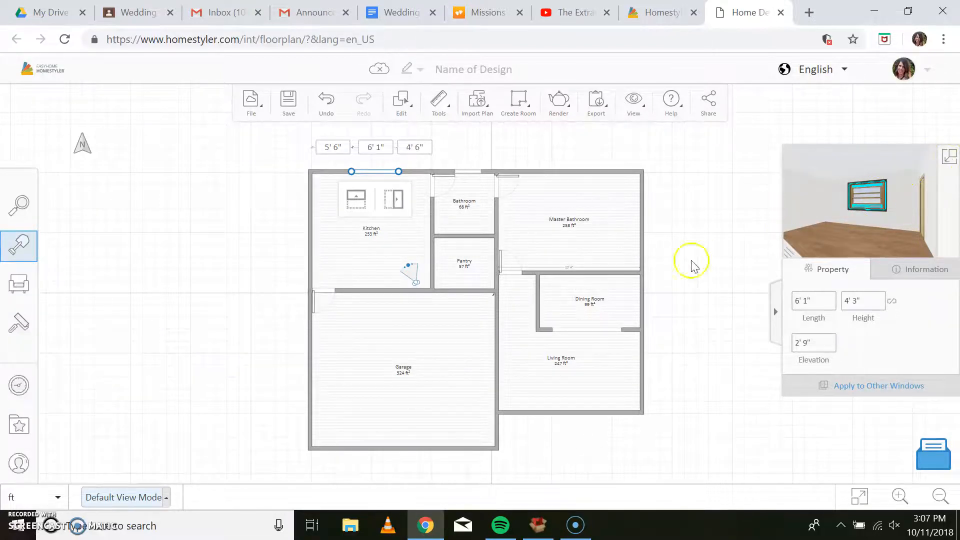
Search the catalogue for "garage door".
{"action": "left_click", "coordinate": [21, 205]}
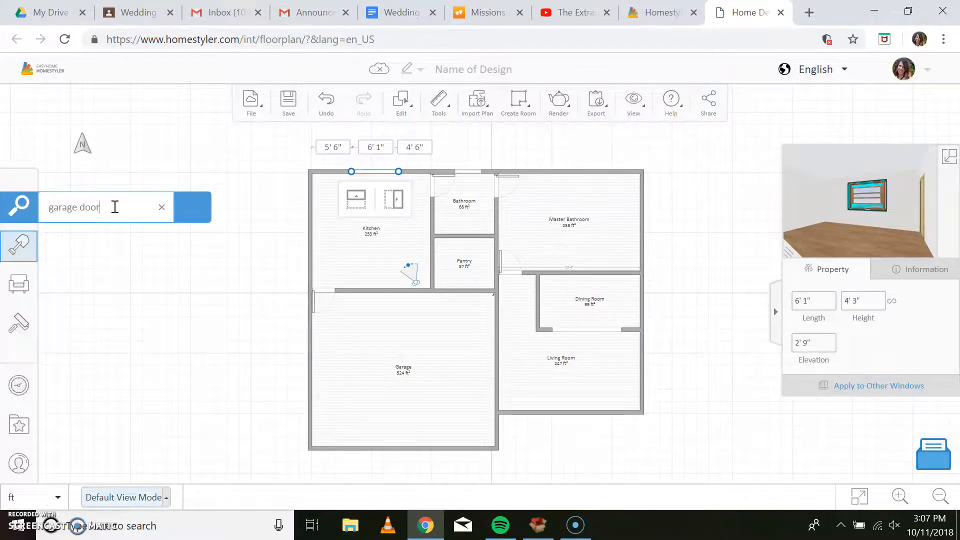
{"action": "key", "text": "Return"}
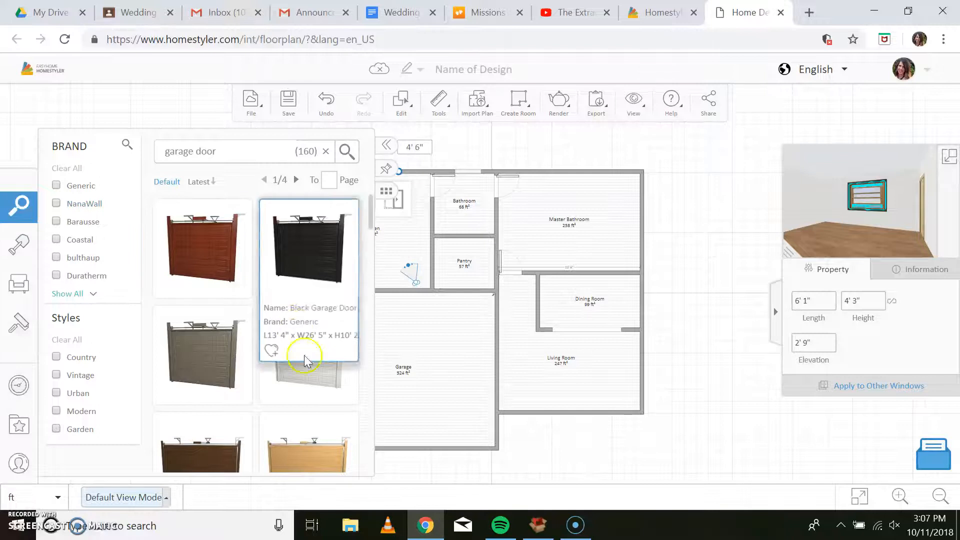
{"action": "left_click", "coordinate": [199, 256]}
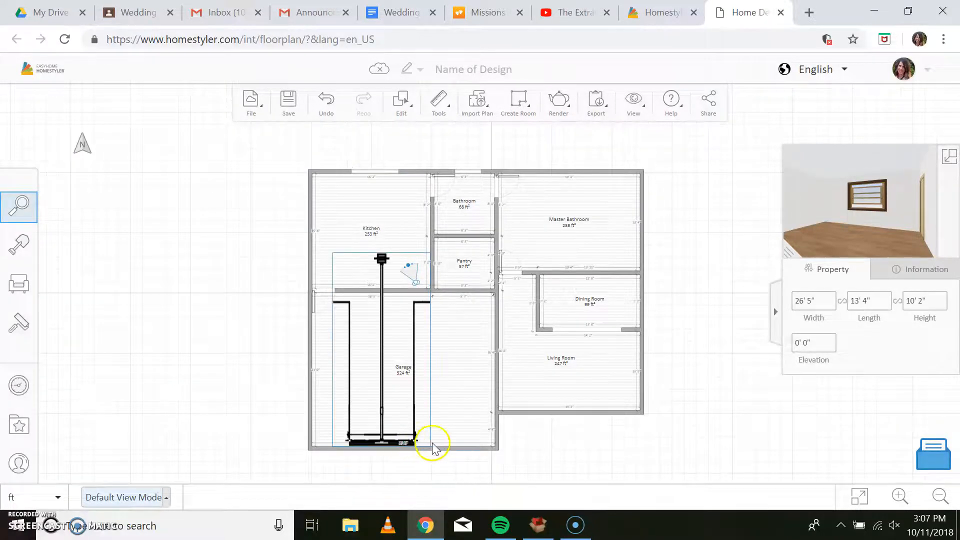
{"action": "left_click", "coordinate": [408, 442]}
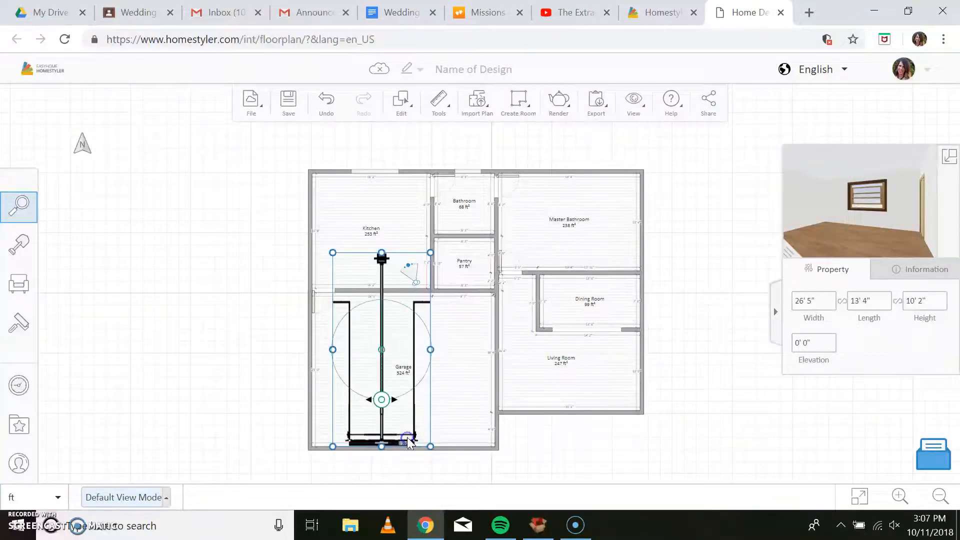
{"action": "left_click", "coordinate": [324, 103]}
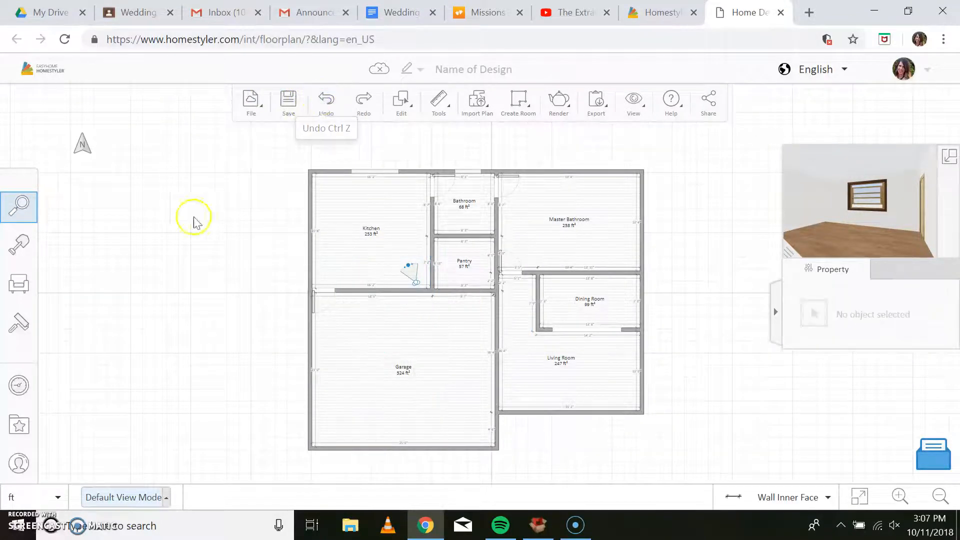
Place the grey 22' 8" long garage door in the Garage's lower exterior wall.
{"action": "mouse_move", "coordinate": [6, 220]}
{"action": "left_click", "coordinate": [193, 208]}
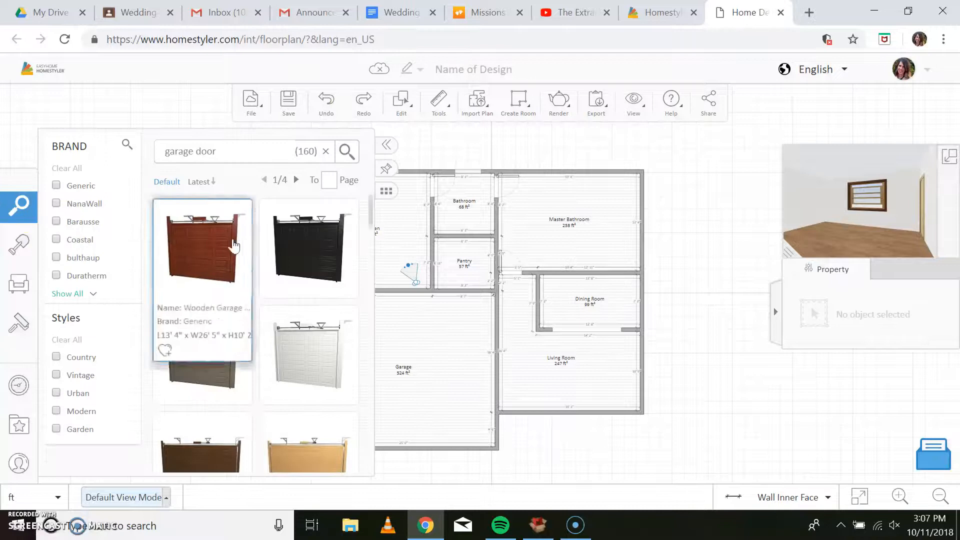
{"action": "scroll", "coordinate": [338, 354], "scroll_direction": "down", "scroll_amount": 5}
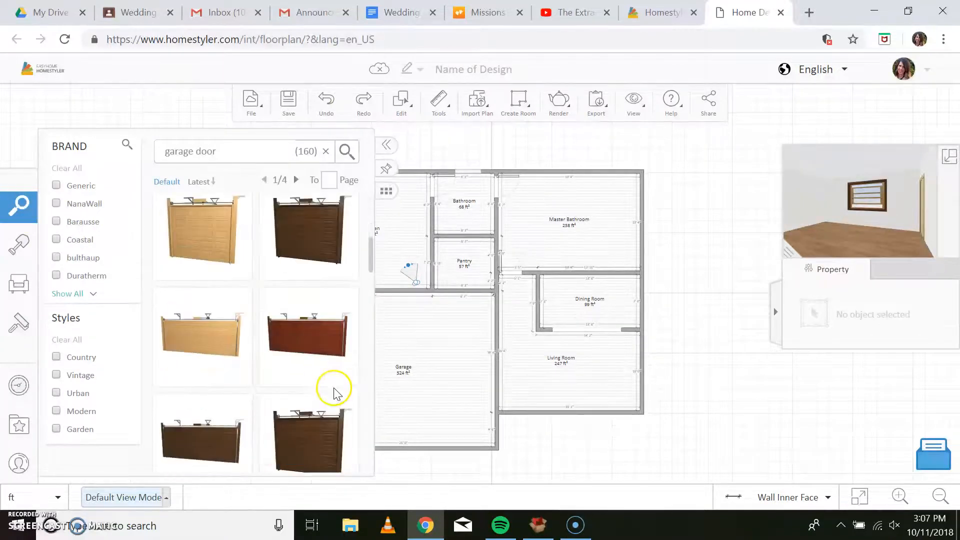
{"action": "scroll", "coordinate": [337, 385], "scroll_direction": "down", "scroll_amount": 2}
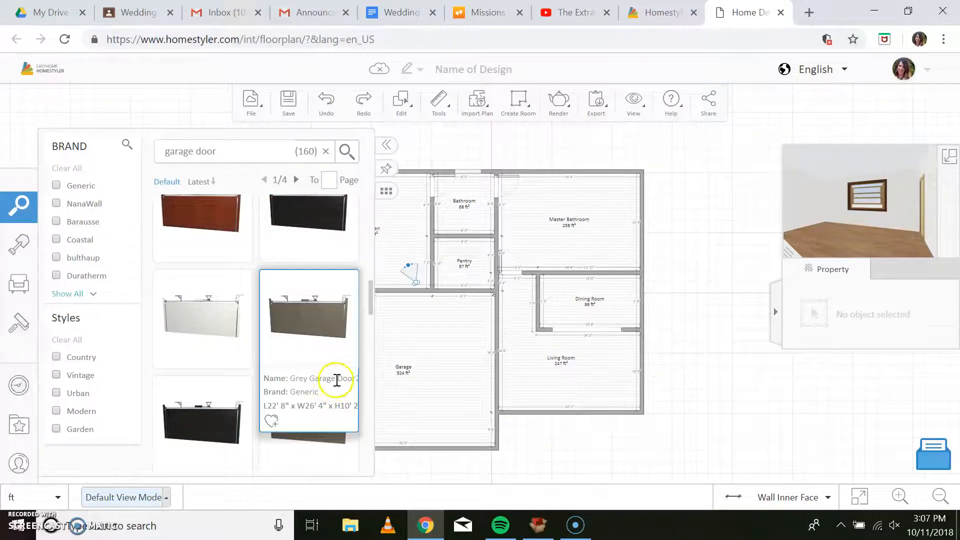
{"action": "left_click", "coordinate": [300, 358]}
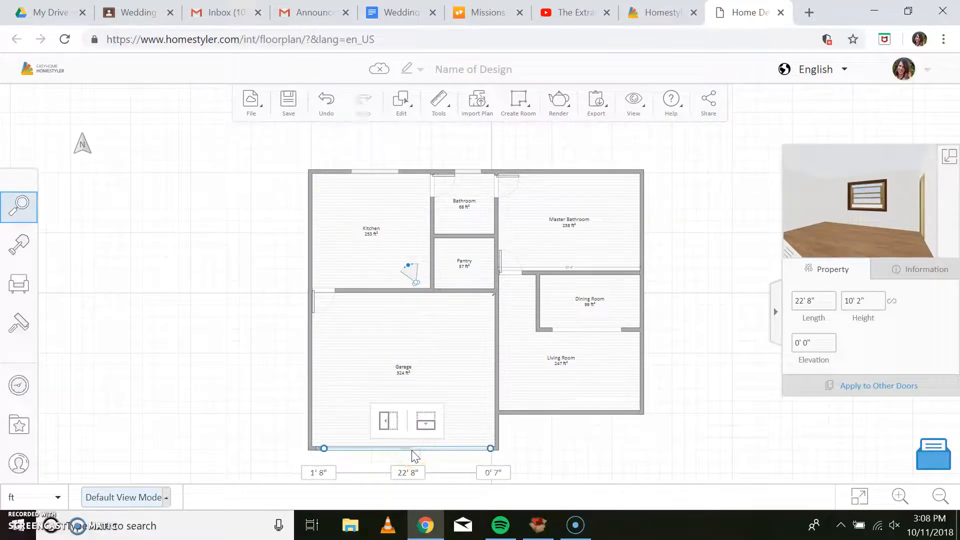
{"action": "left_click", "coordinate": [497, 464]}
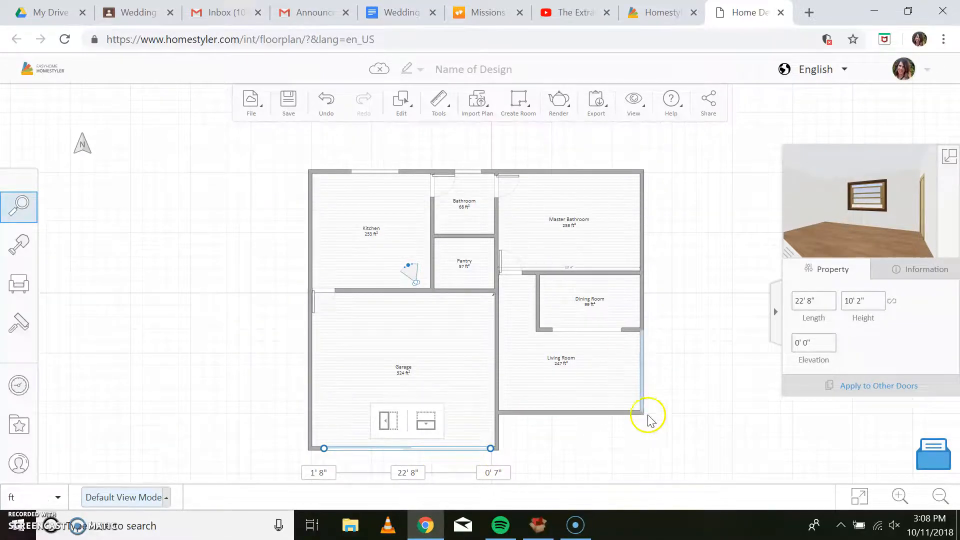
Shift the camera slightly up and left within the Kitchen to view the window in 3D.
{"action": "left_click_drag", "start_coordinate": [666, 403], "coordinate": [655, 319]}
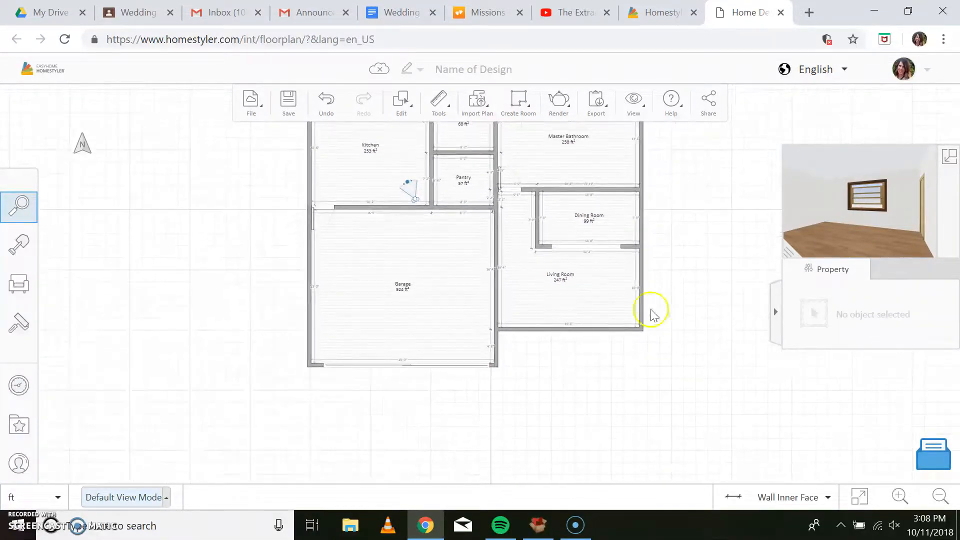
{"action": "left_click_drag", "start_coordinate": [418, 207], "coordinate": [400, 189]}
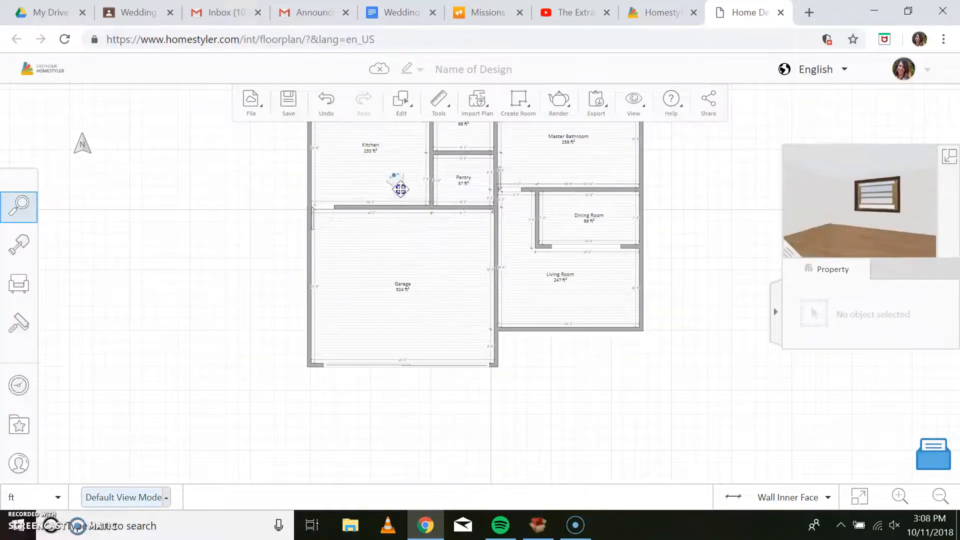
{"action": "left_click_drag", "start_coordinate": [707, 254], "coordinate": [691, 360]}
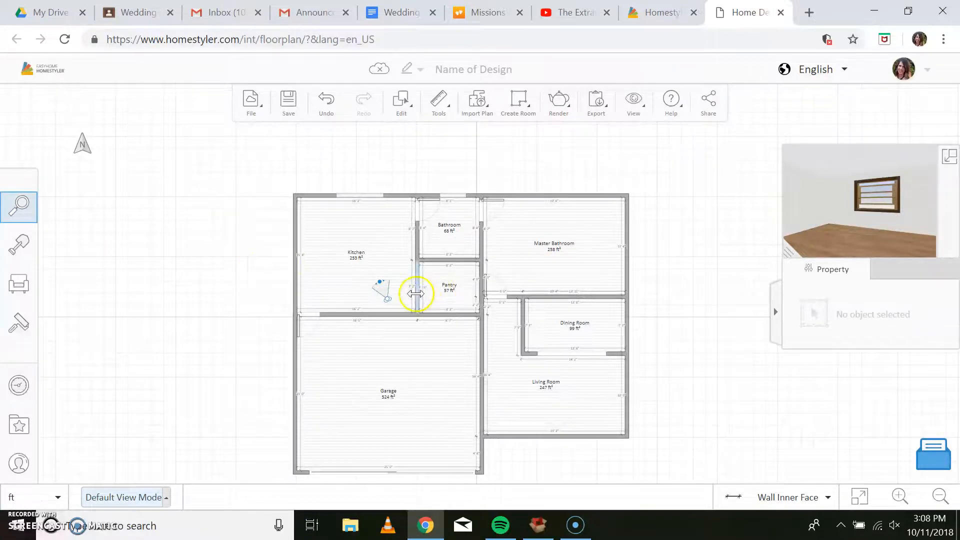
Place a 4' 1" long pocket door in the wall between the Kitchen and Pantry.
{"action": "left_click", "coordinate": [31, 214]}
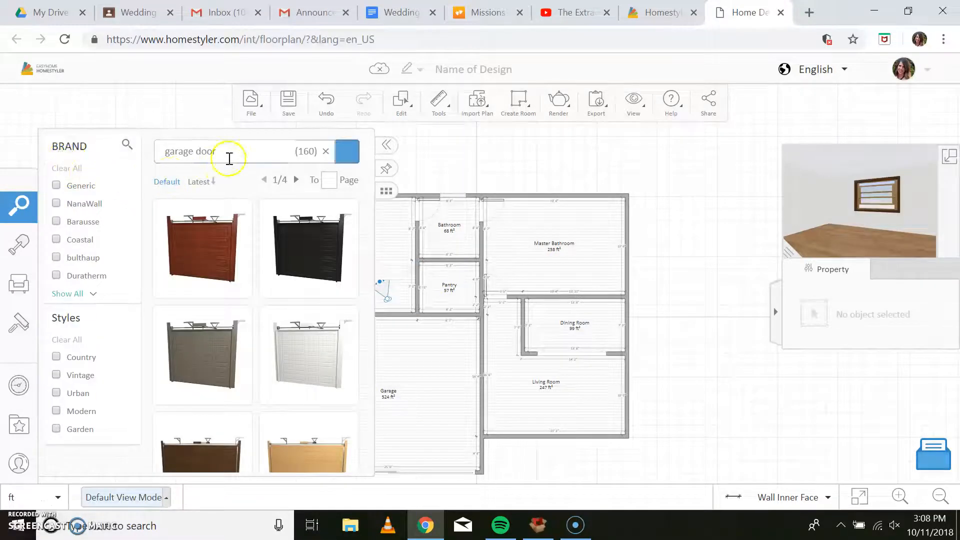
{"action": "left_click", "coordinate": [21, 250]}
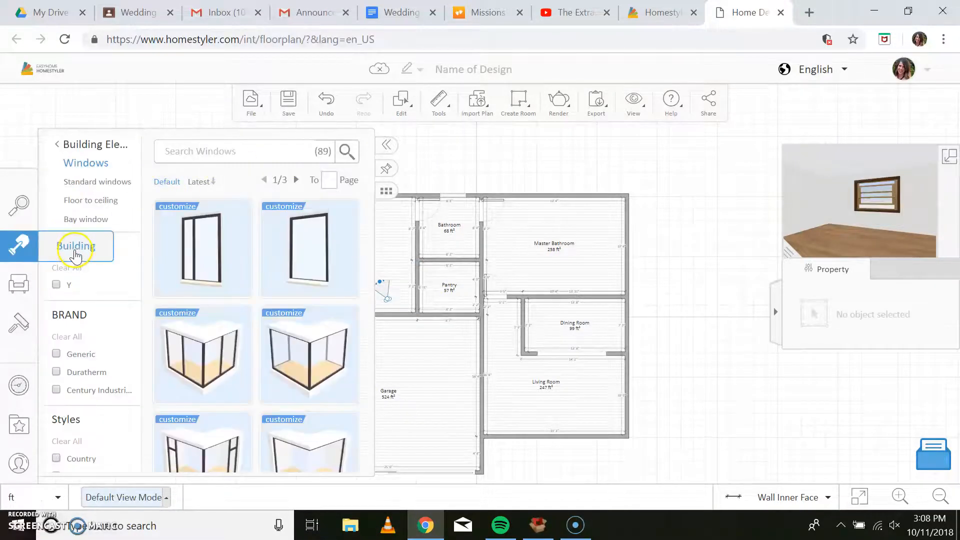
{"action": "left_click", "coordinate": [75, 144]}
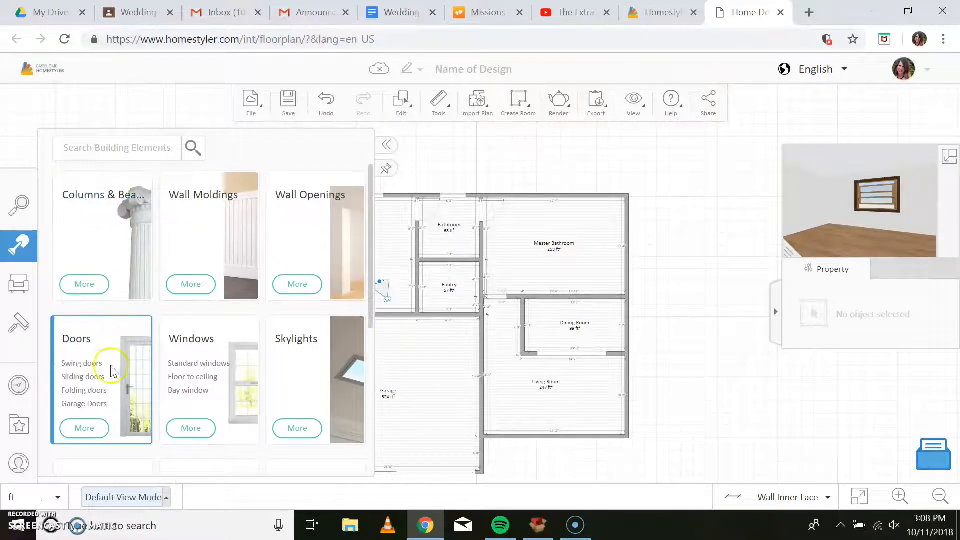
{"action": "left_click", "coordinate": [105, 368]}
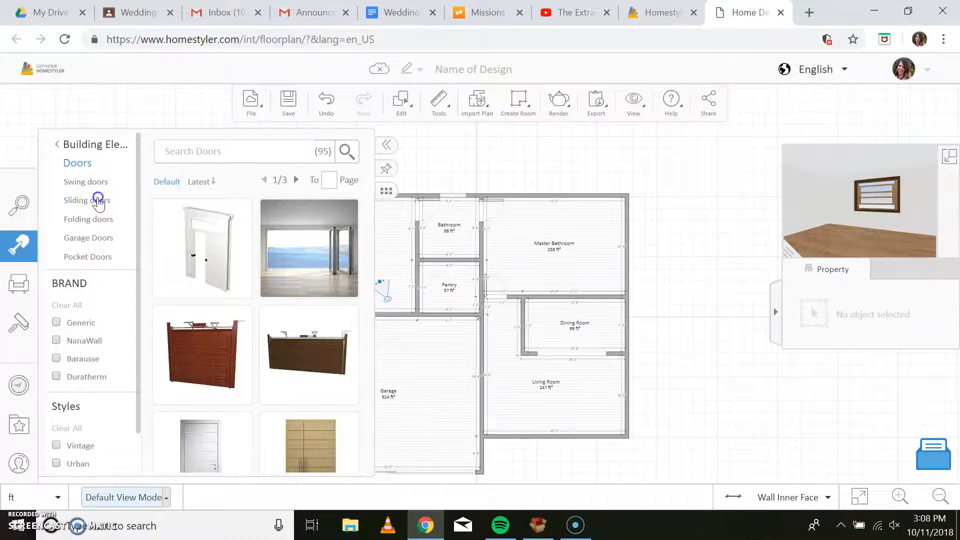
{"action": "left_click", "coordinate": [98, 200]}
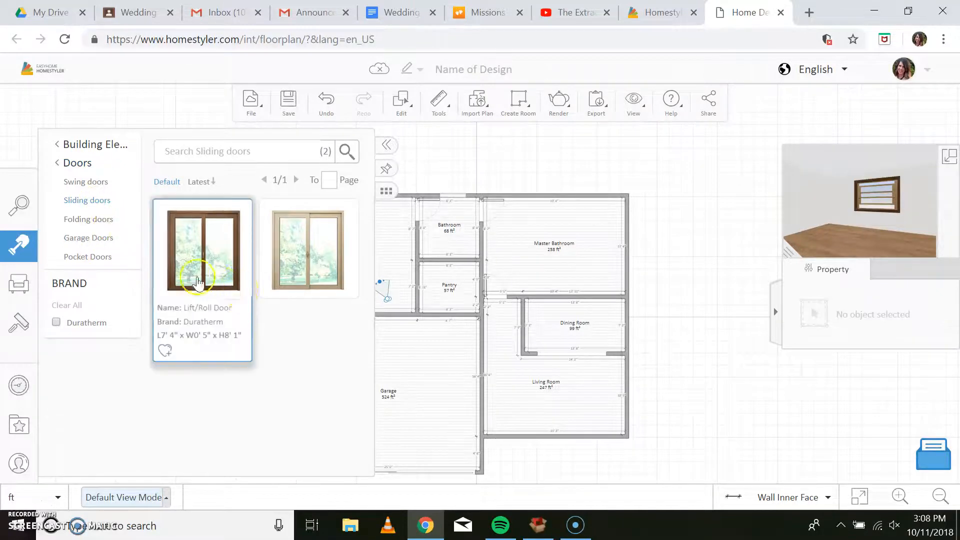
{"action": "left_click", "coordinate": [98, 185]}
{"action": "left_click", "coordinate": [83, 257]}
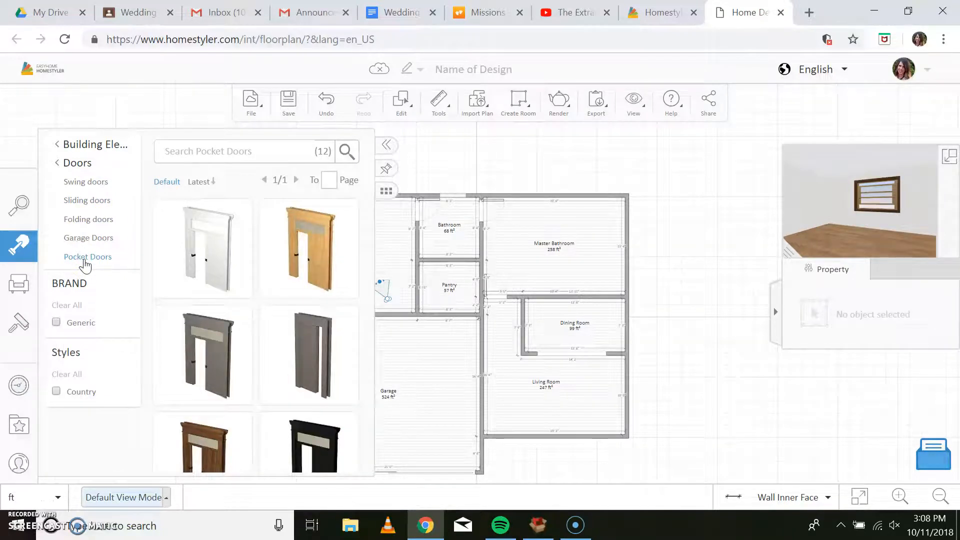
{"action": "left_click", "coordinate": [321, 356]}
{"action": "left_click", "coordinate": [322, 356]}
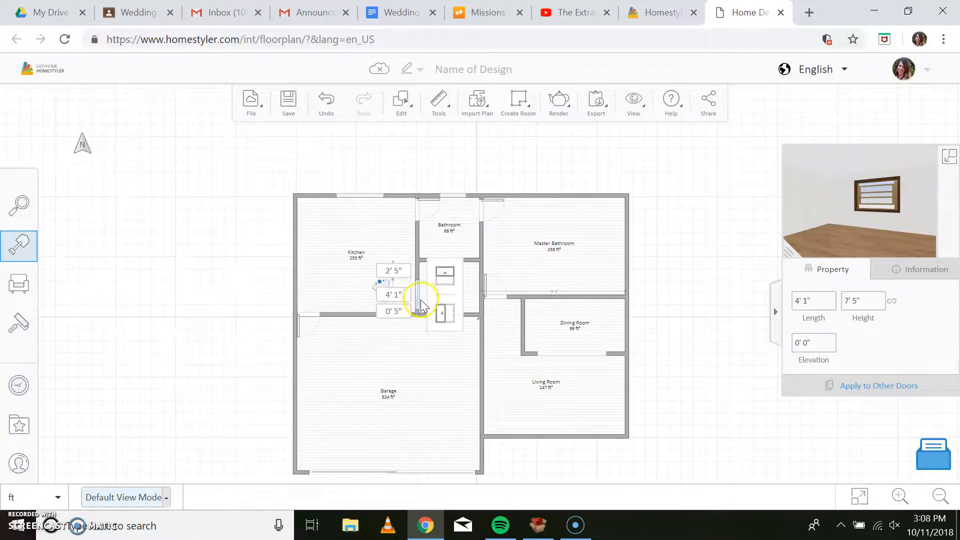
Finish placing the pocket door and search the catalogue for "front door".
{"action": "left_click", "coordinate": [422, 304]}
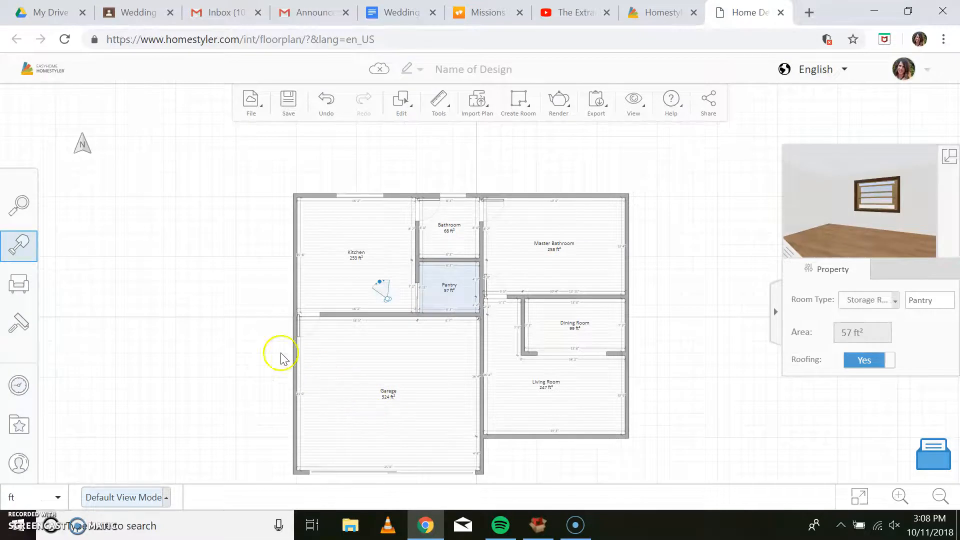
{"action": "left_click", "coordinate": [20, 207]}
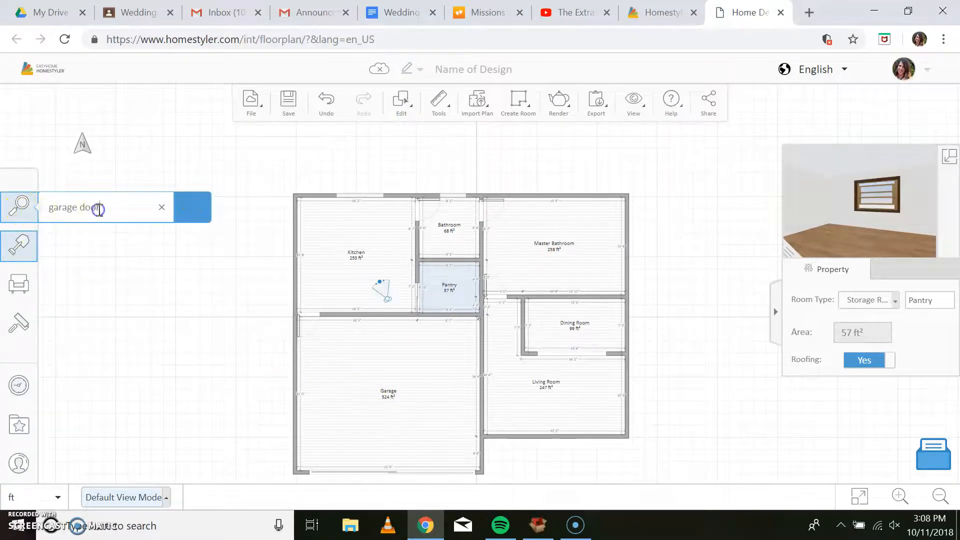
{"action": "left_click_drag", "start_coordinate": [99, 209], "coordinate": [54, 211]}
{"action": "type", "text": "f"}
{"action": "key", "text": "Return"}
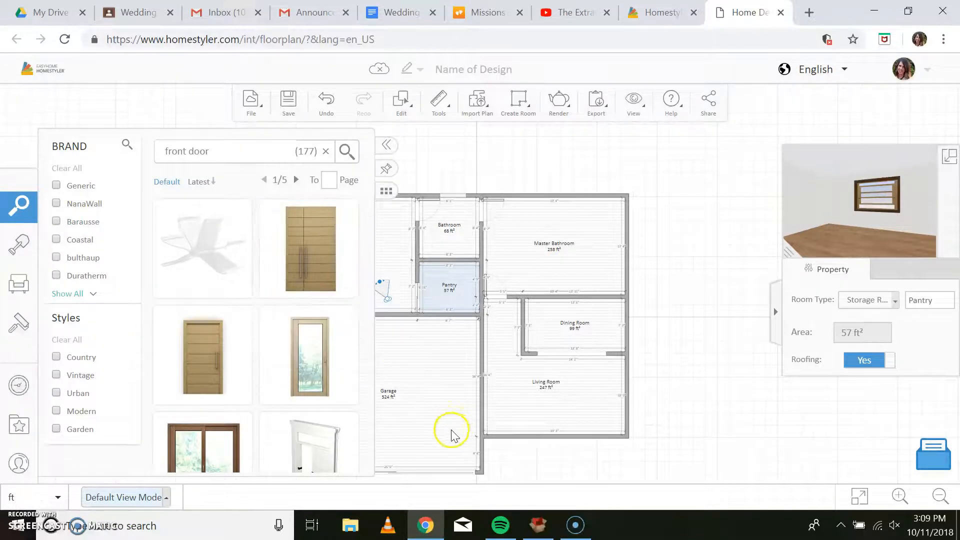
Place the light-wood framed glass door, 3' 11" long, at the left end of the Living Room's lower exterior wall.
{"action": "scroll", "coordinate": [435, 430], "scroll_direction": "down", "scroll_amount": 1}
{"action": "scroll", "coordinate": [329, 347], "scroll_direction": "down", "scroll_amount": 2}
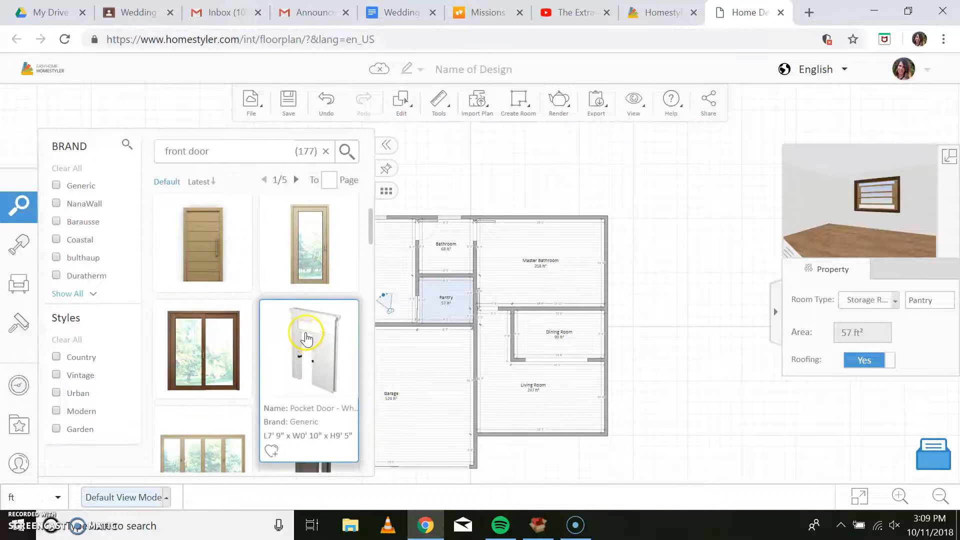
{"action": "left_click", "coordinate": [299, 245]}
{"action": "left_click", "coordinate": [483, 430]}
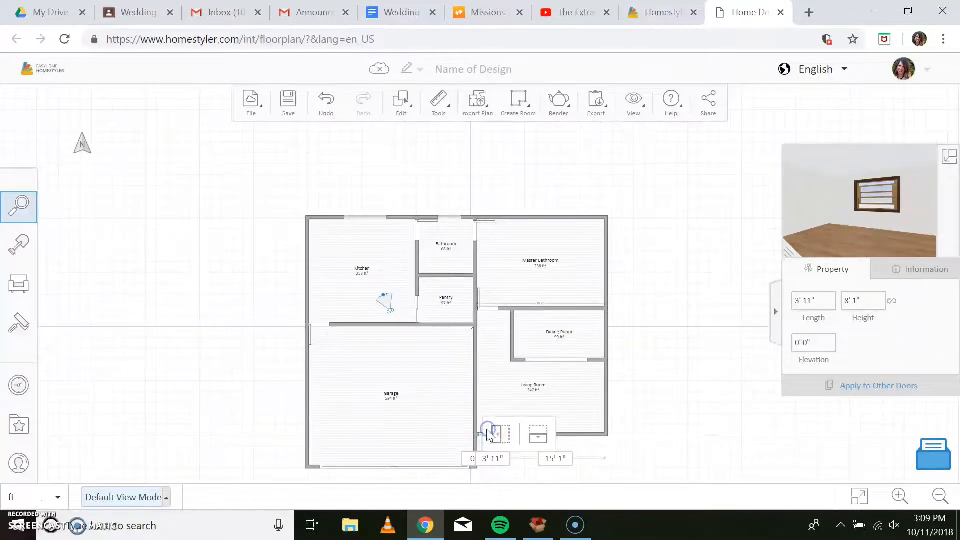
Shift the front door slightly right along its wall and flip it to swing into the Living Room.
{"action": "left_click", "coordinate": [565, 470]}
{"action": "left_click_drag", "start_coordinate": [489, 435], "coordinate": [494, 438]}
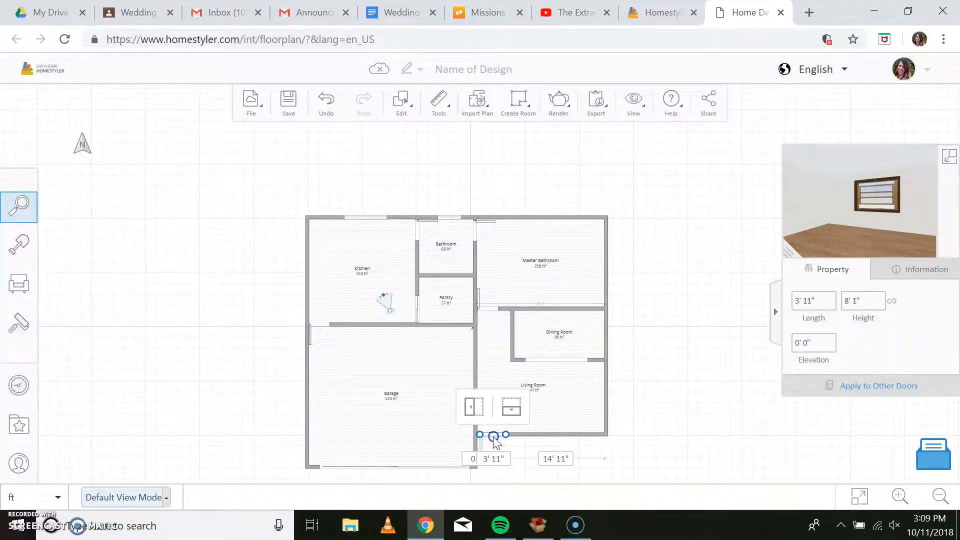
{"action": "left_click", "coordinate": [505, 409]}
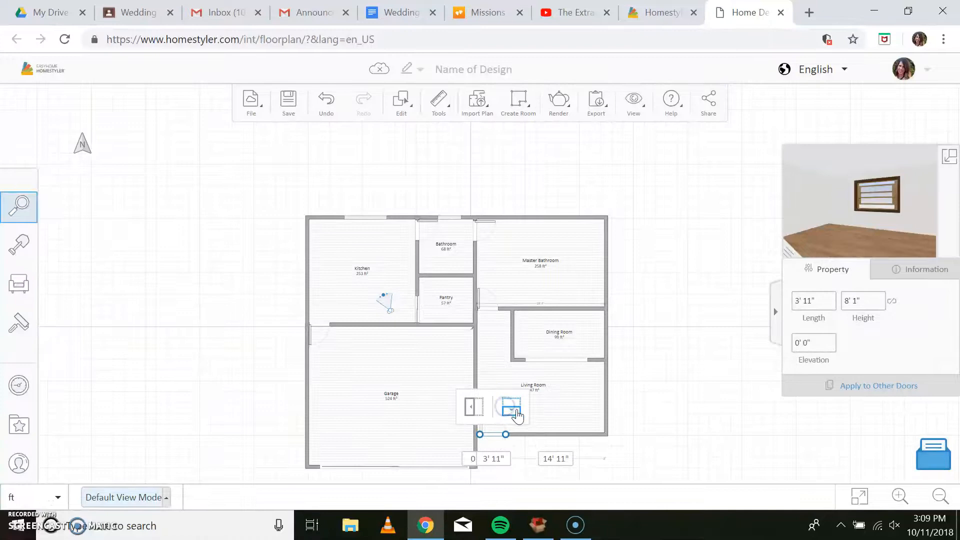
{"action": "left_click", "coordinate": [575, 411]}
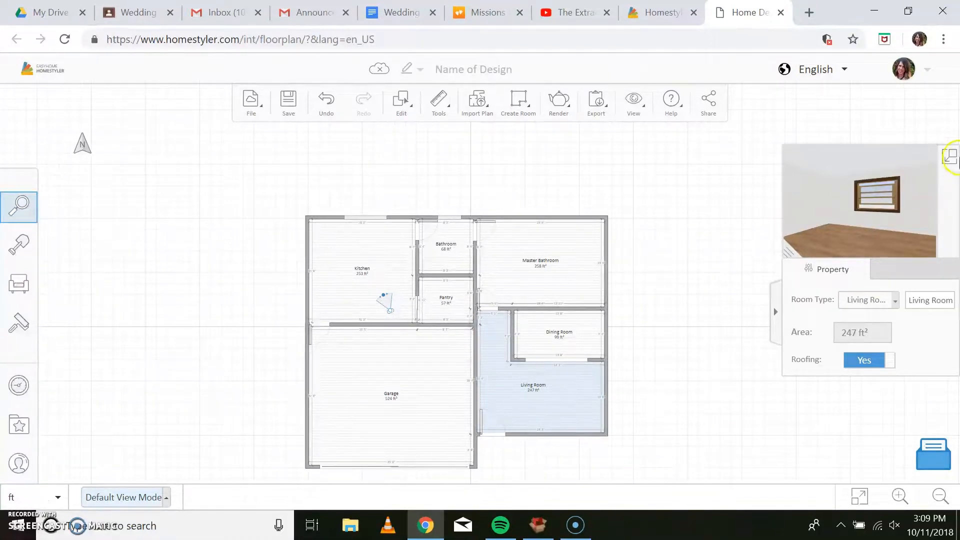
Switch the main view to 3D and reposition the camera in the Kitchen to examine its window and doors.
{"action": "left_click", "coordinate": [951, 157]}
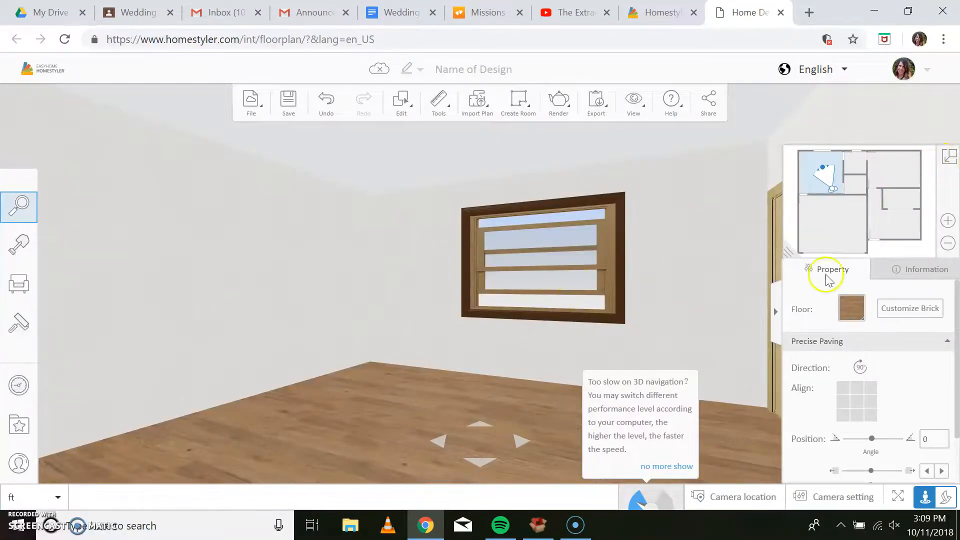
{"action": "left_click_drag", "start_coordinate": [833, 194], "coordinate": [838, 172]}
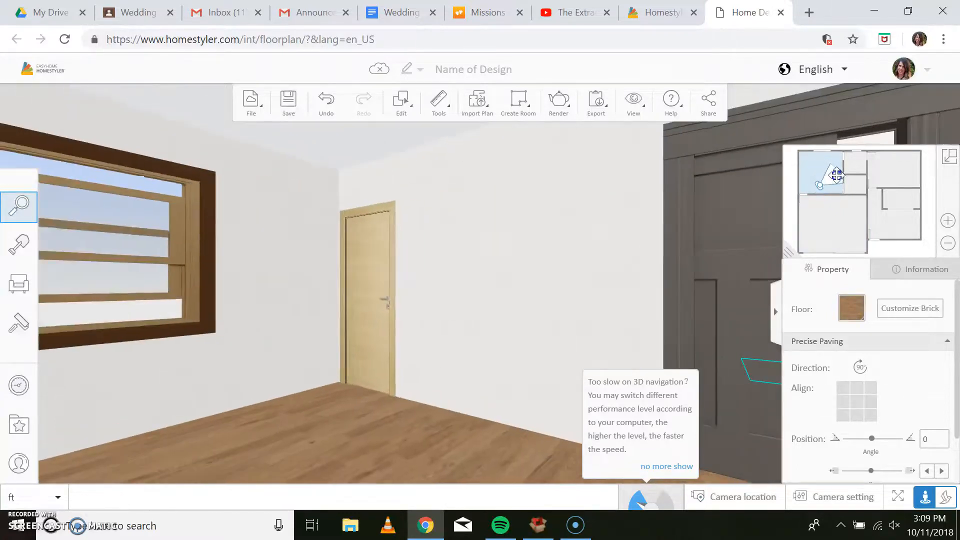
{"action": "left_click", "coordinate": [262, 311]}
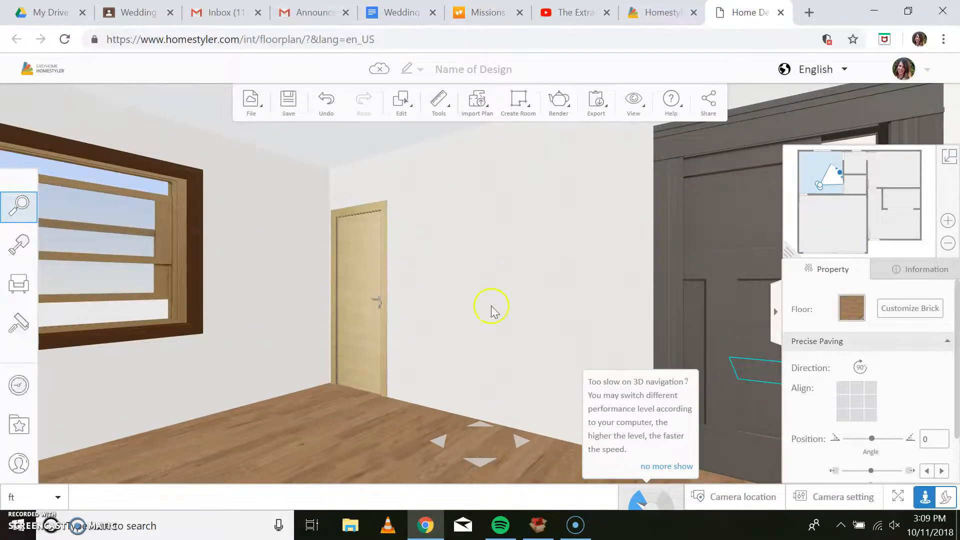
{"action": "mouse_move", "coordinate": [820, 184]}
{"action": "left_mouse_down"}
{"action": "mouse_move", "coordinate": [797, 187]}
{"action": "mouse_move", "coordinate": [825, 181]}
{"action": "left_mouse_up"}
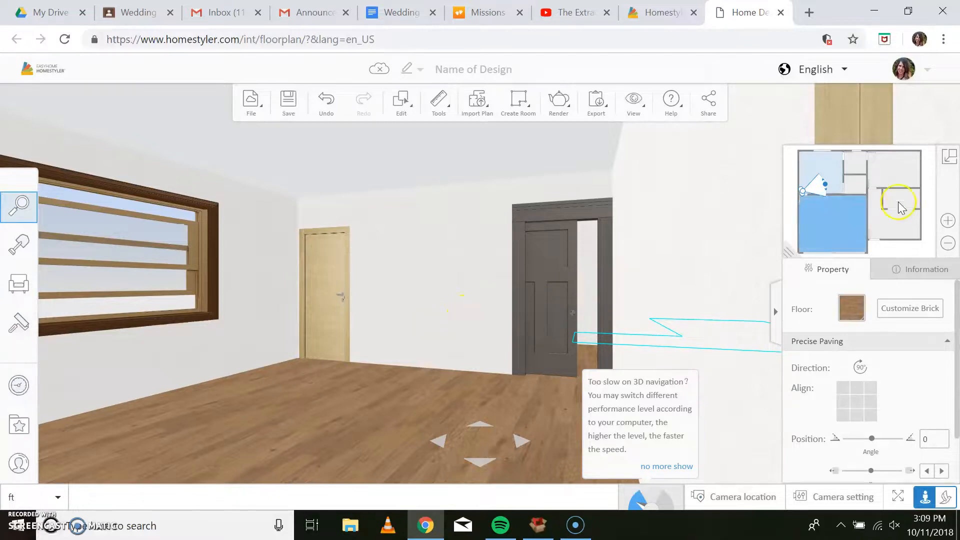
Move the camera through the Bathroom, Master Bathroom and Living Room to examine their doors, windows and openings in 3D.
{"action": "left_click_drag", "start_coordinate": [824, 185], "coordinate": [855, 160]}
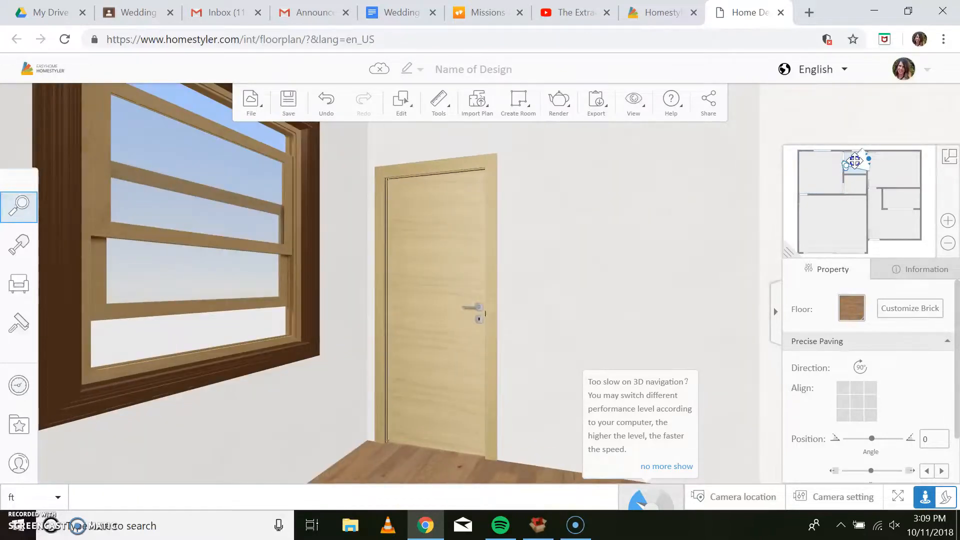
{"action": "left_click", "coordinate": [425, 314]}
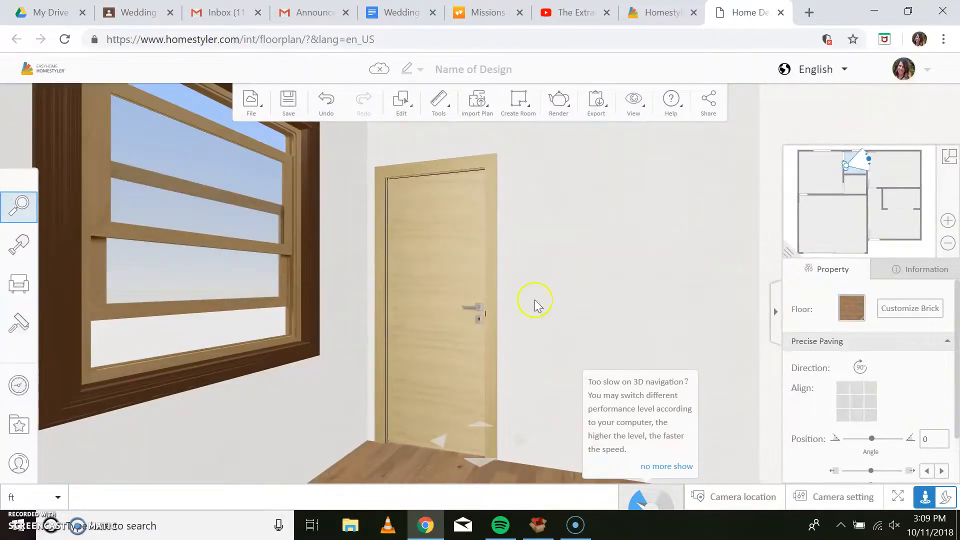
{"action": "left_click_drag", "start_coordinate": [845, 164], "coordinate": [881, 200]}
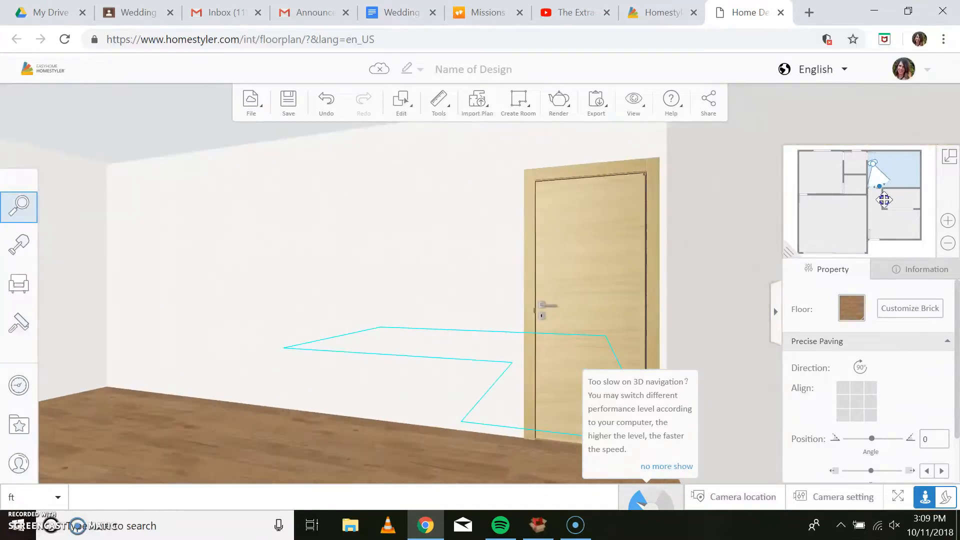
{"action": "left_click_drag", "start_coordinate": [873, 165], "coordinate": [906, 218]}
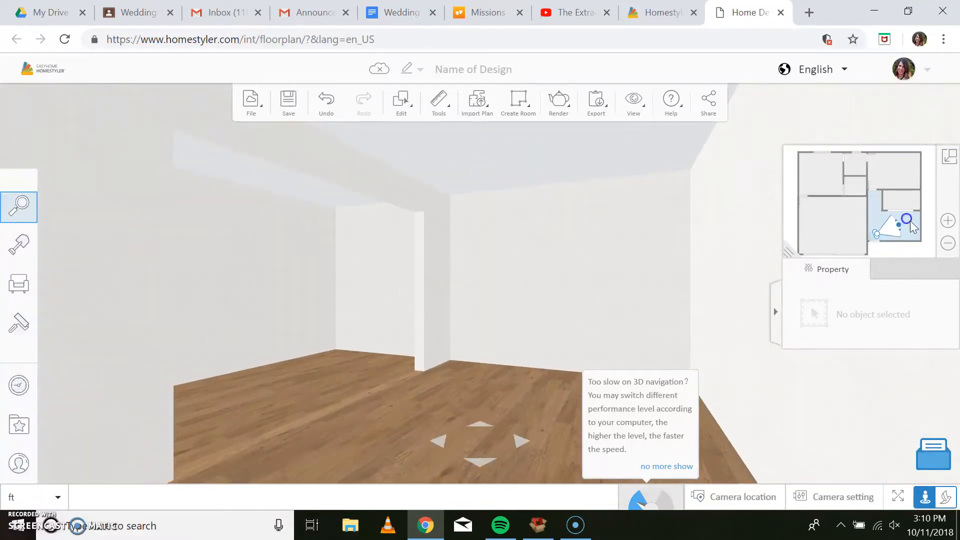